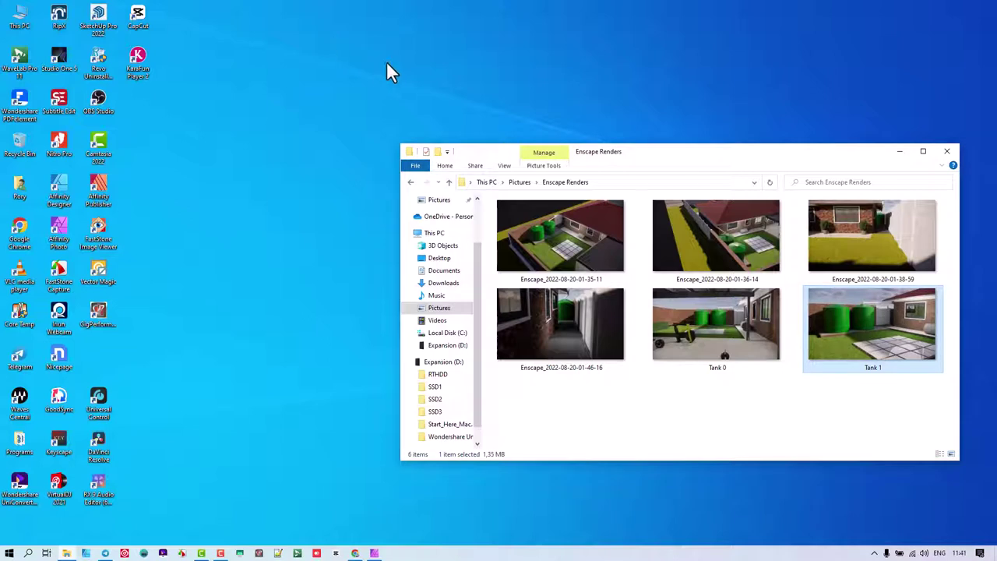
# Launch Affinity Photo from its desktop shortcut
pyautogui.click(66, 230)
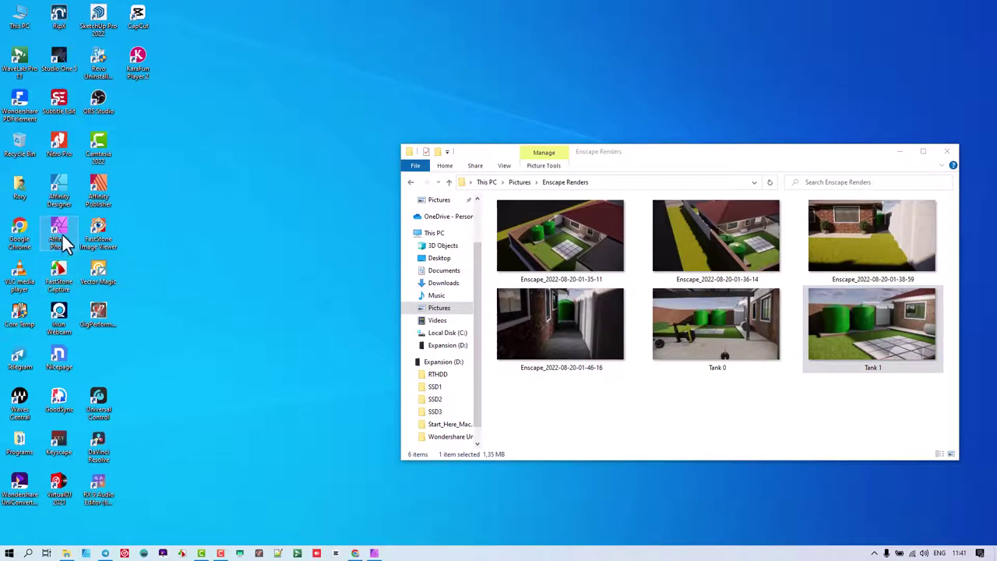
pyautogui.doubleClick(63, 234)
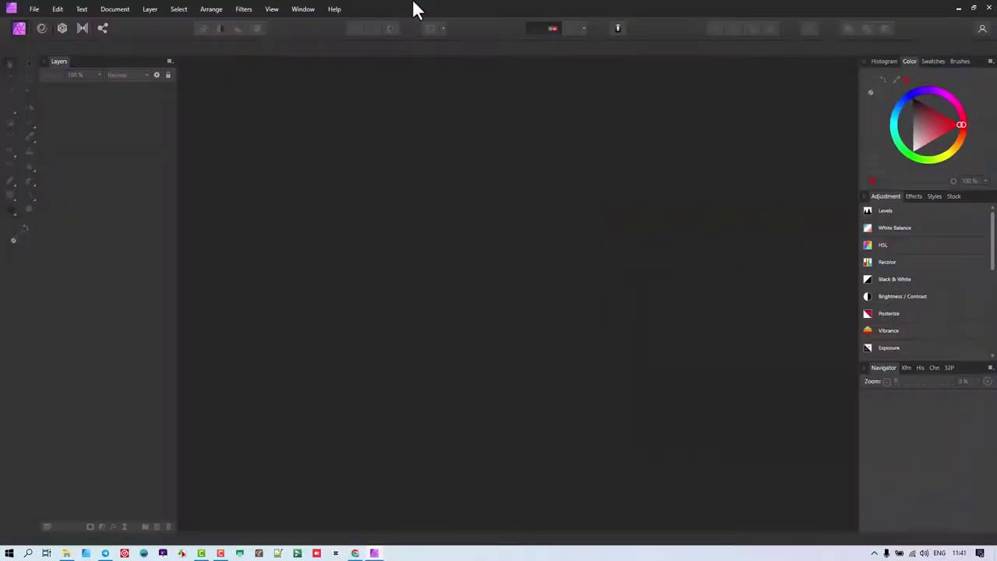
# Open the Live Perspective Filter document from Downloads > Telegram Desktop
pyautogui.click(37, 10)
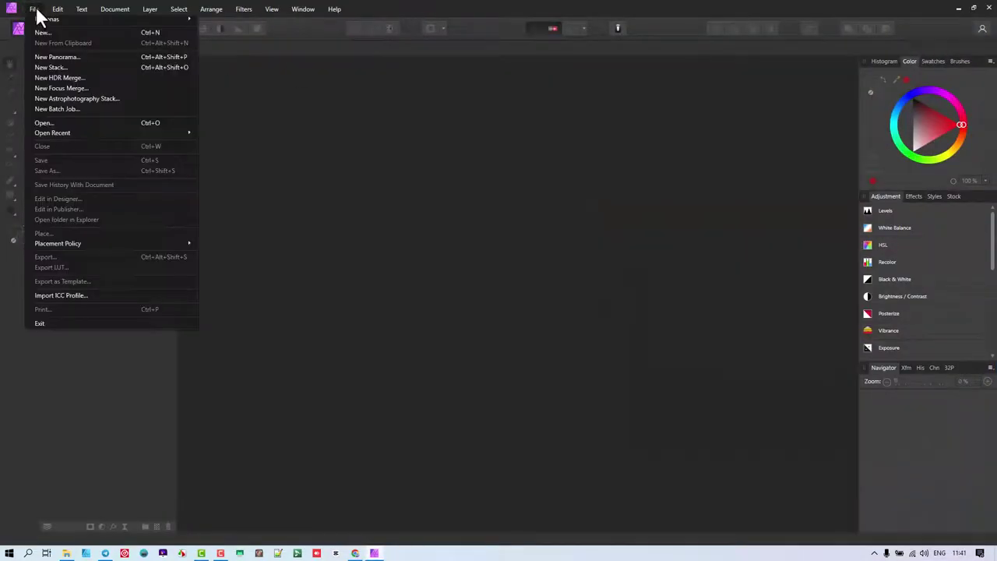
pyautogui.click(67, 125)
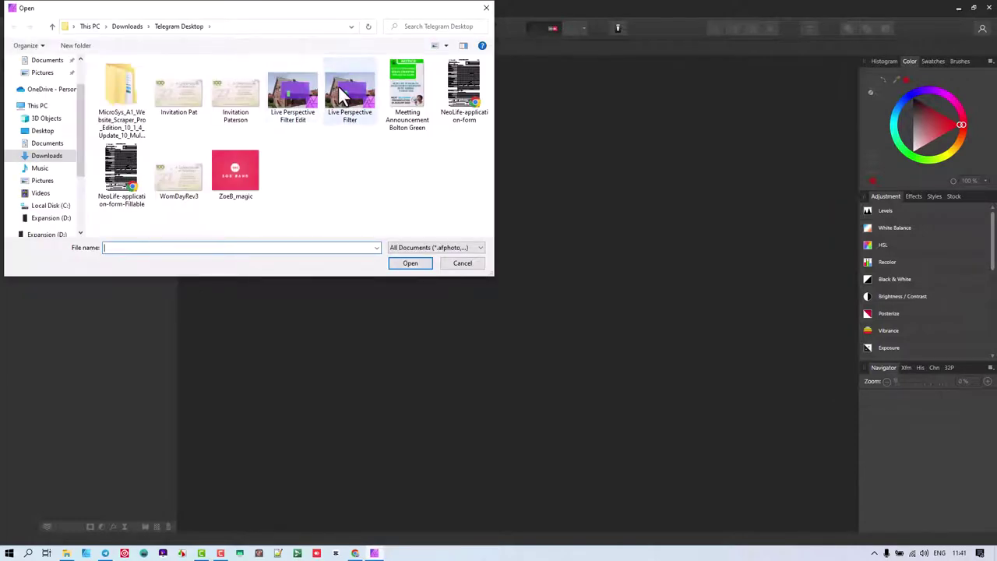
pyautogui.click(294, 95)
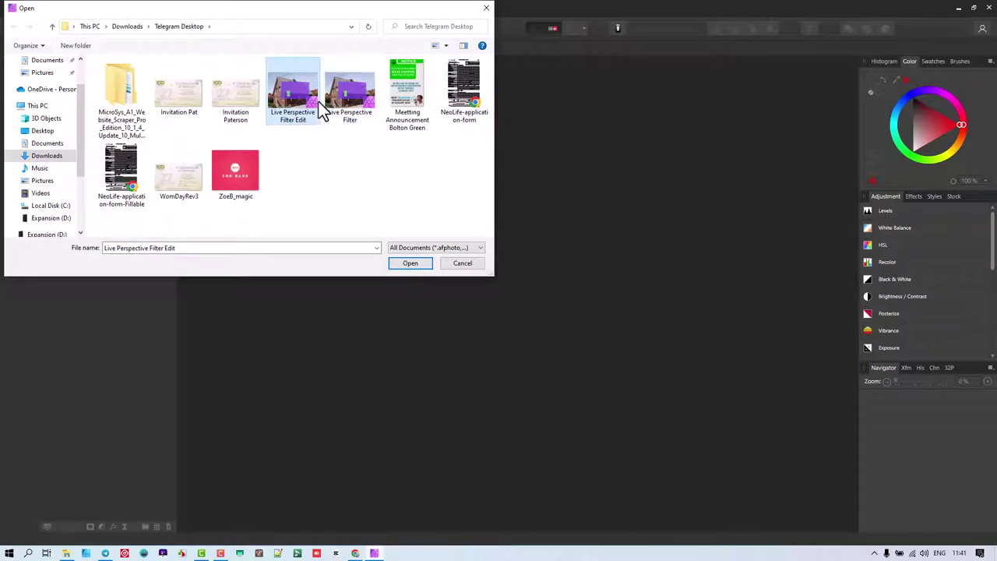
pyautogui.click(356, 88)
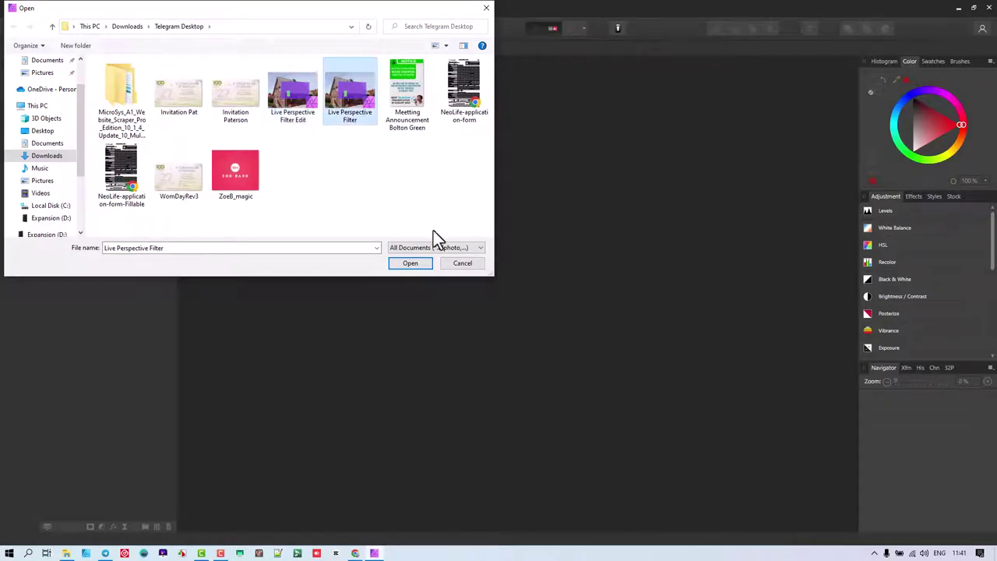
pyautogui.click(417, 264)
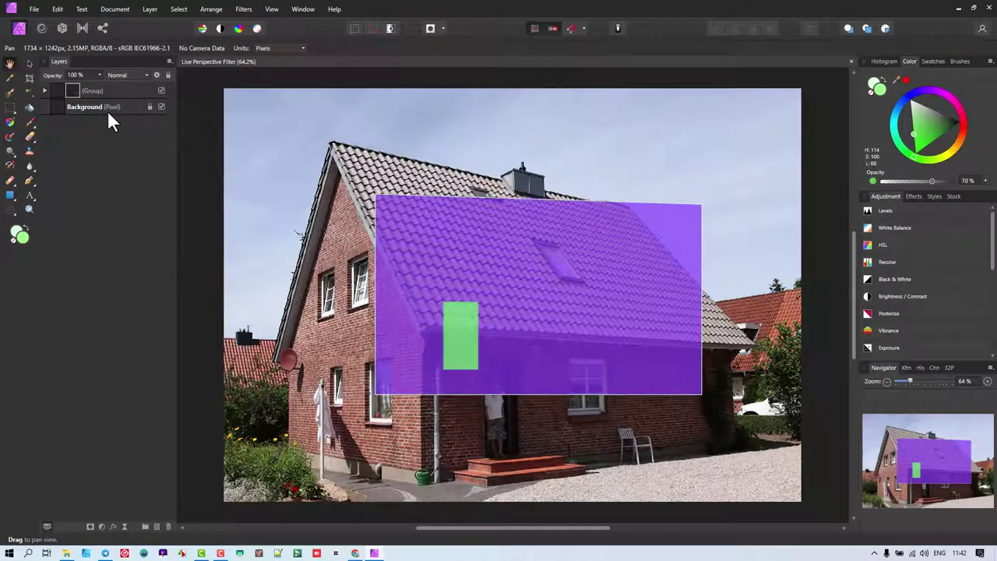
# Expand the Group layer, open its Perspective filter, and try then undo a corner skew
pyautogui.click(107, 89)
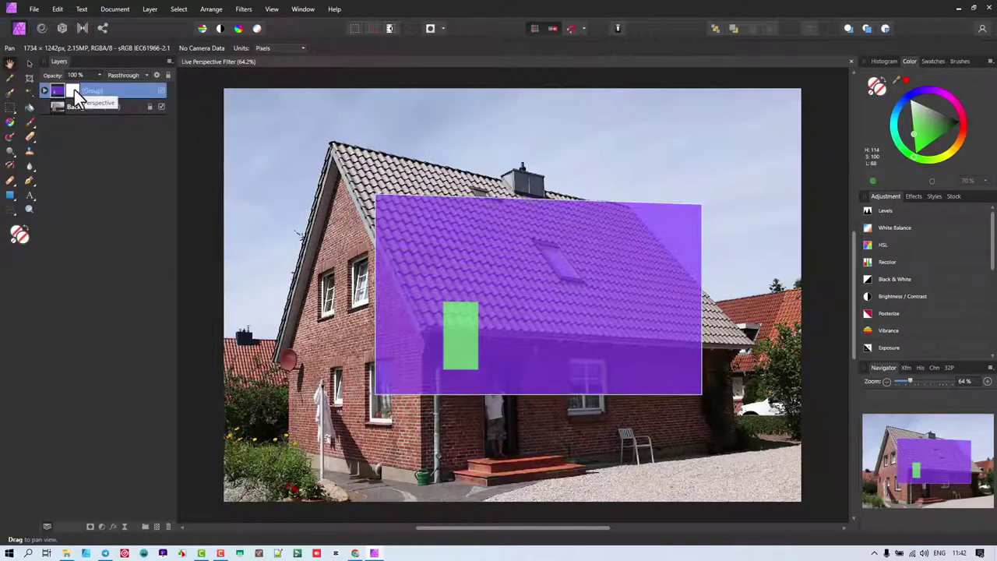
pyautogui.click(74, 90)
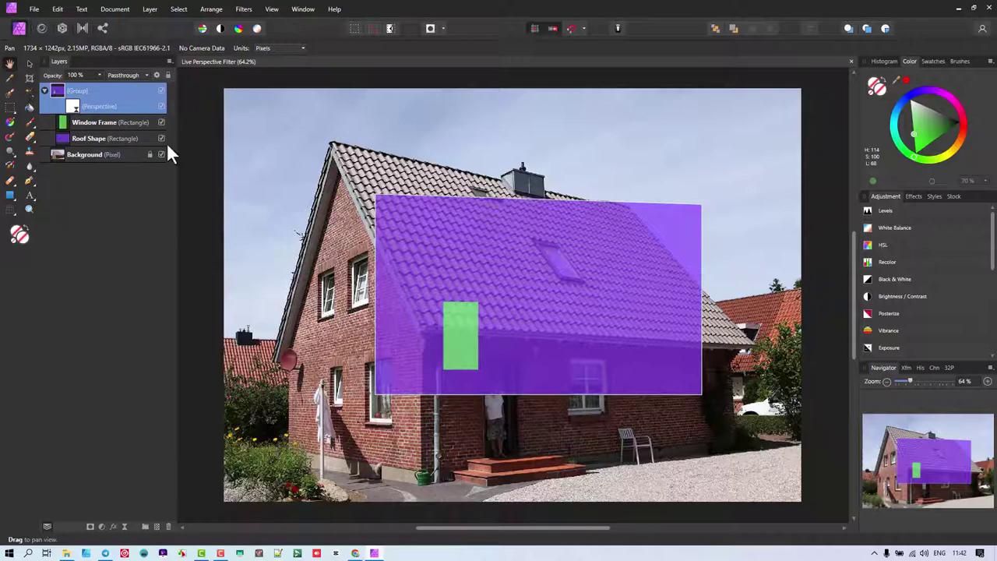
pyautogui.doubleClick(76, 106)
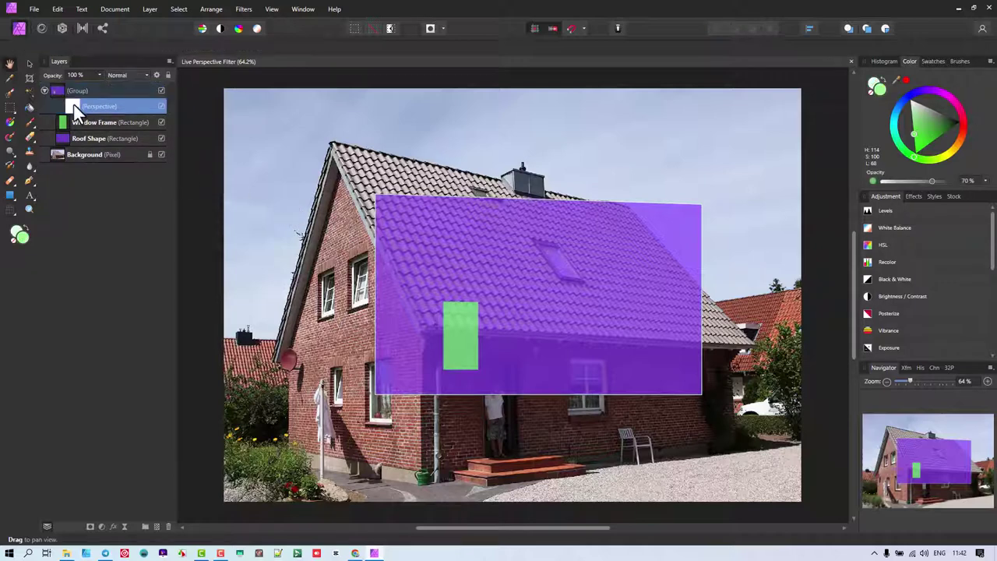
pyautogui.moveTo(375, 195)
pyautogui.mouseDown()
pyautogui.moveTo(345, 198)
pyautogui.moveTo(312, 278)
pyautogui.moveTo(358, 194)
pyautogui.mouseUp()
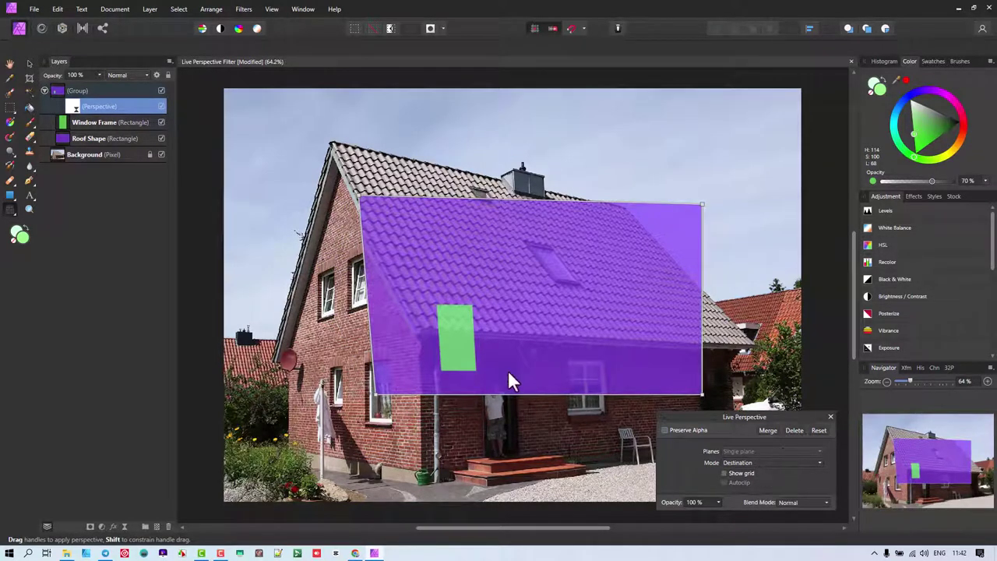
pyautogui.hotkey('ctrl', 'z')
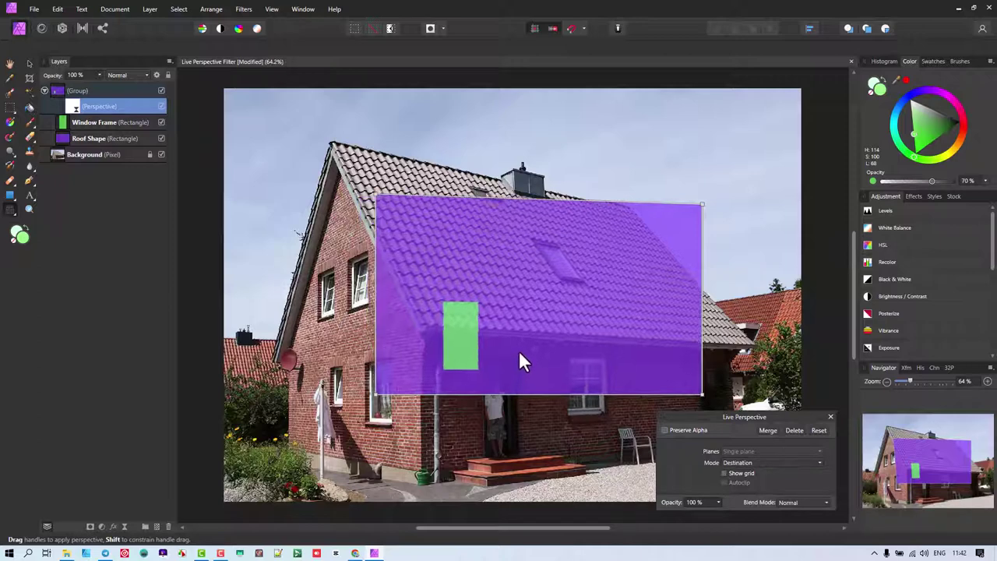
pyautogui.click(829, 416)
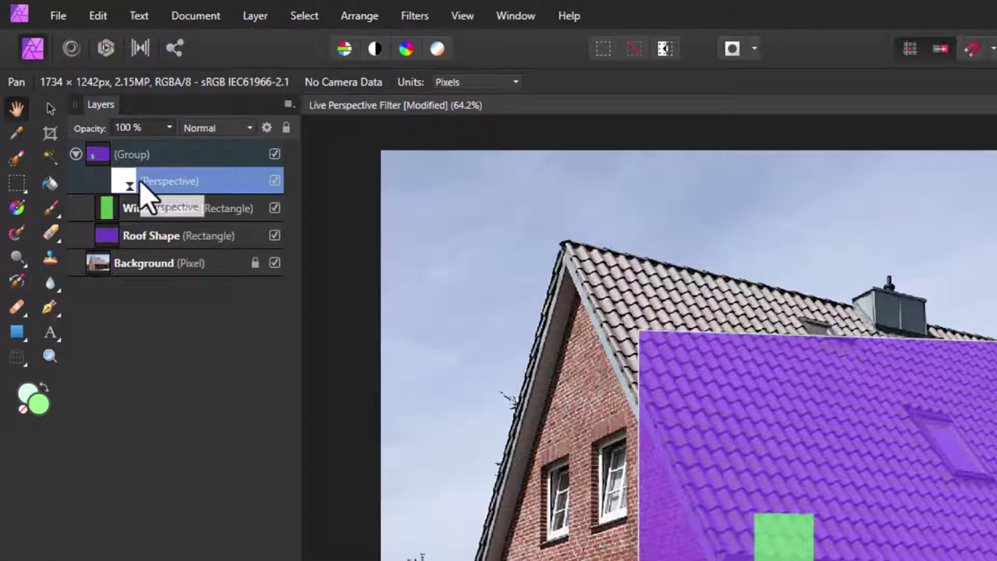
pyautogui.click(128, 217)
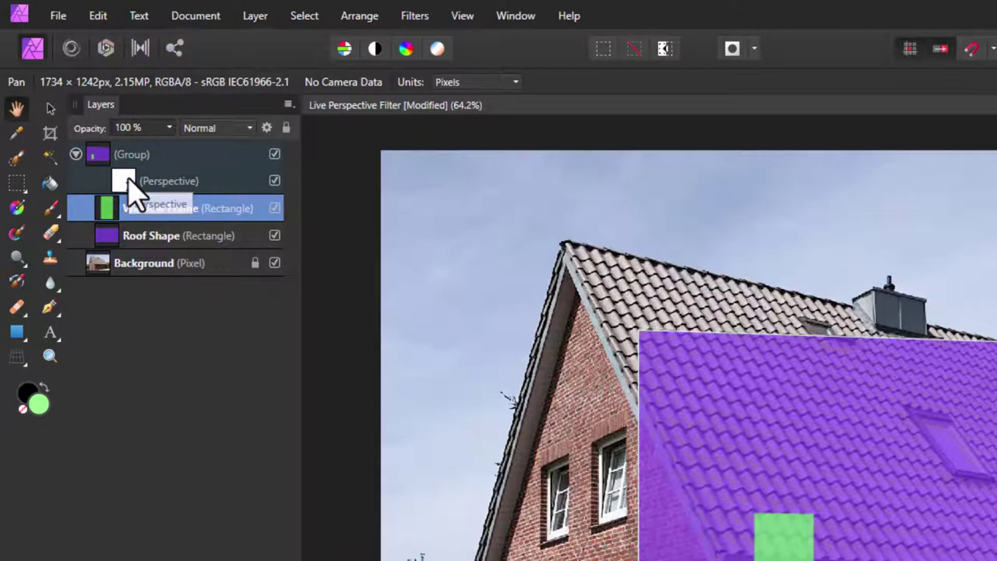
pyautogui.click(128, 181)
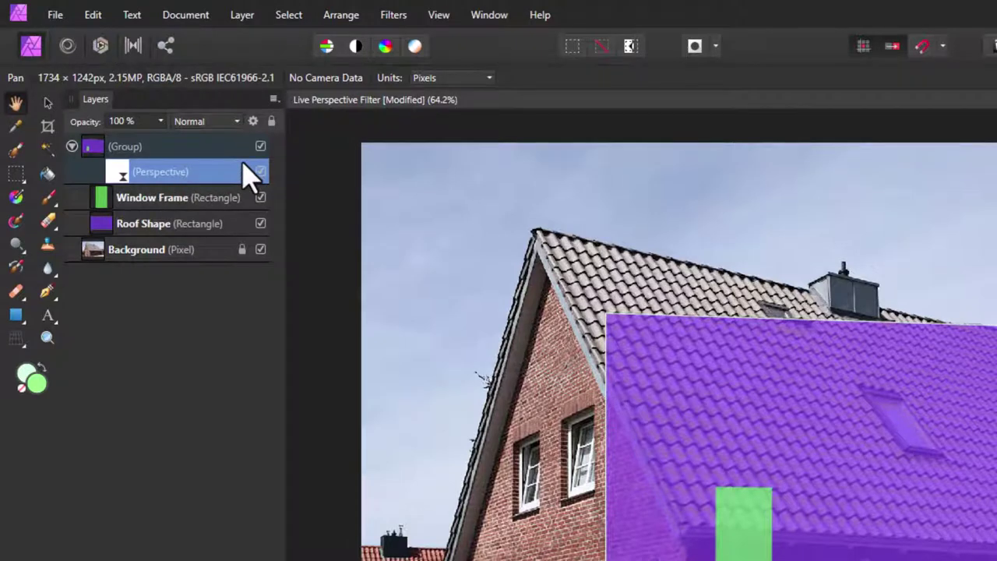
# Choose the Rectangle Tool from the shape tool flyout
pyautogui.click(23, 320)
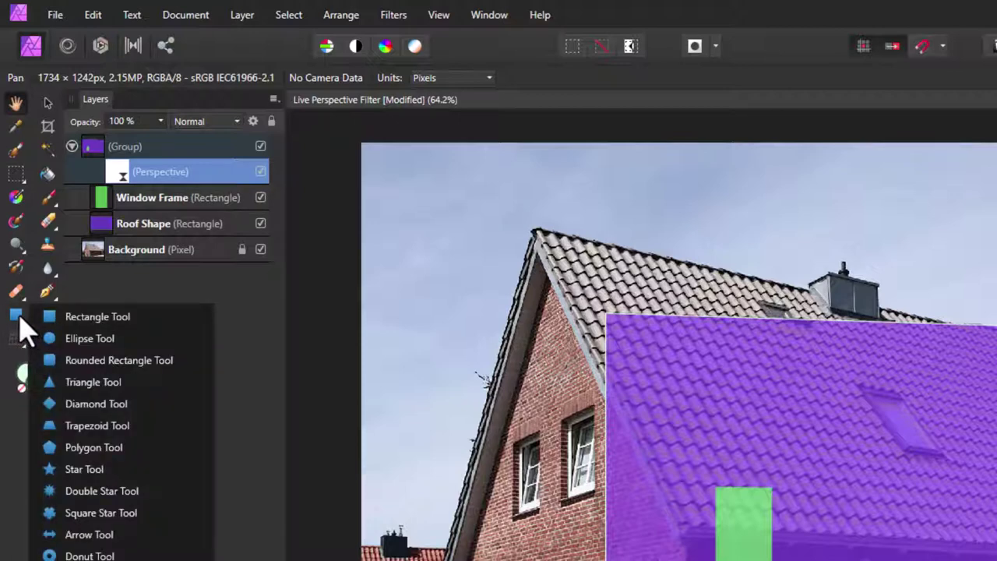
pyautogui.click(16, 320)
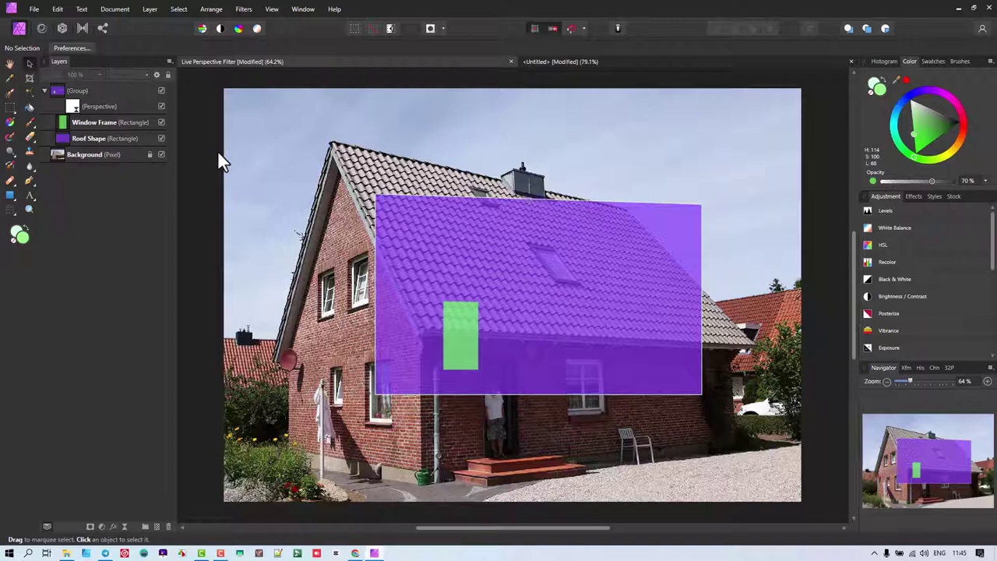
# Select the Group layer and drag the purple-and-green rectangles up and right over the roof
pyautogui.click(87, 95)
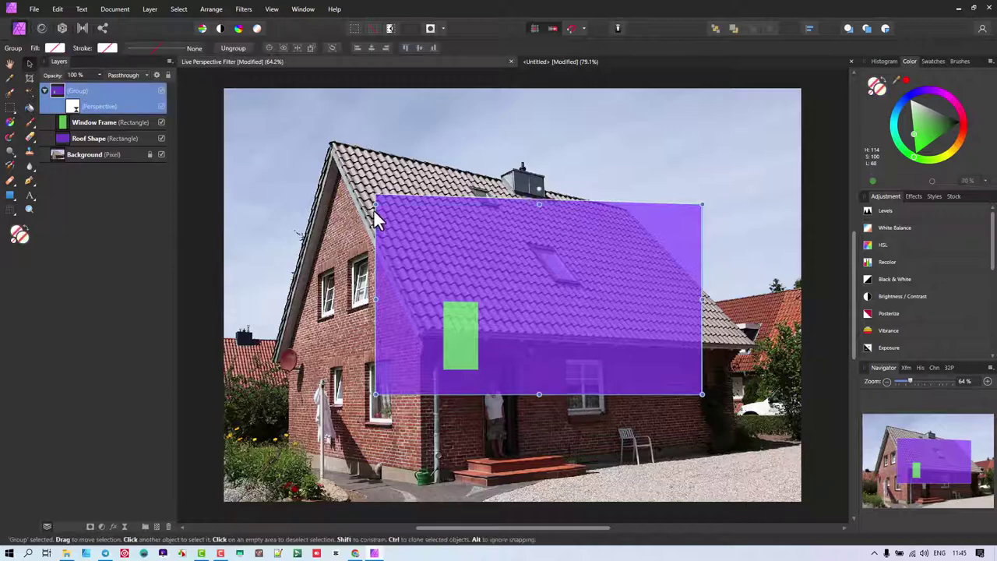
pyautogui.moveTo(444, 239); pyautogui.dragTo(491, 185)
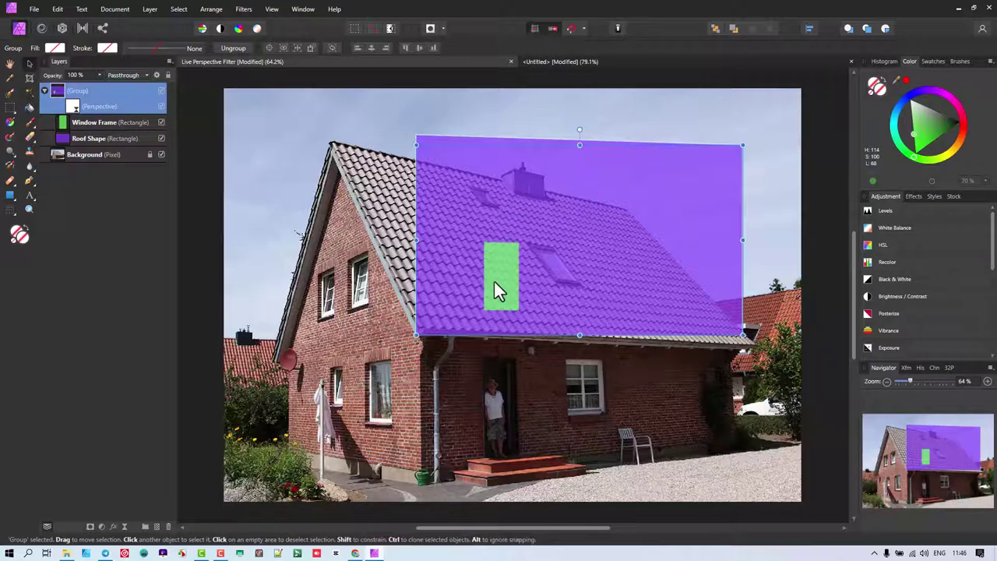
# Delete the group's Perspective filter layer, leaving the Window Frame rectangle selected
pyautogui.click(391, 119)
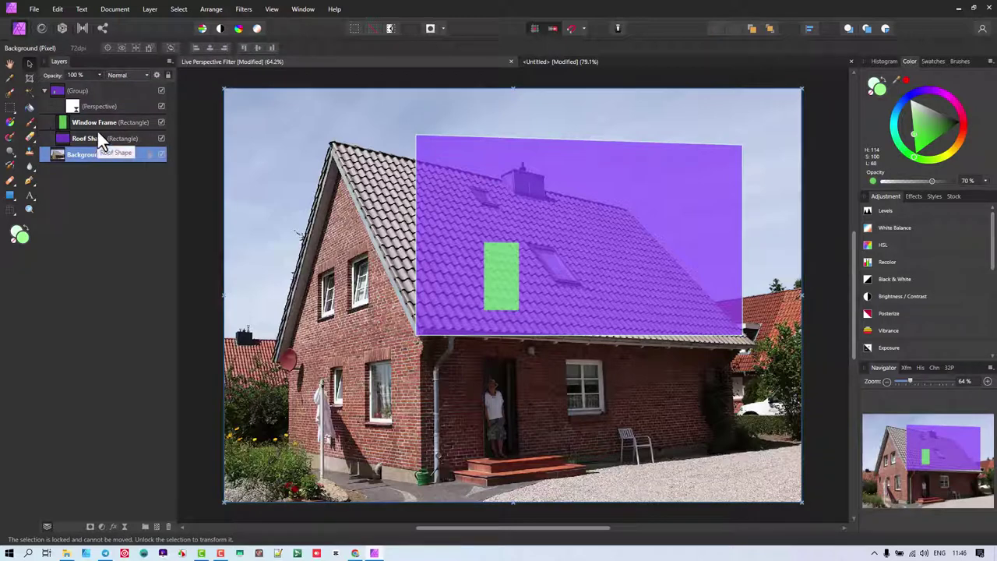
pyautogui.click(73, 109)
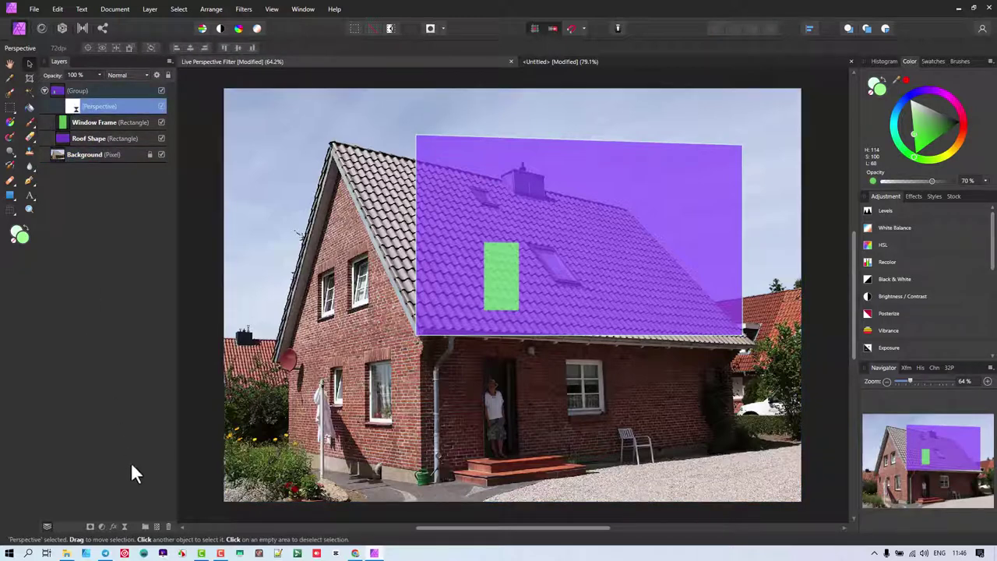
pyautogui.click(168, 527)
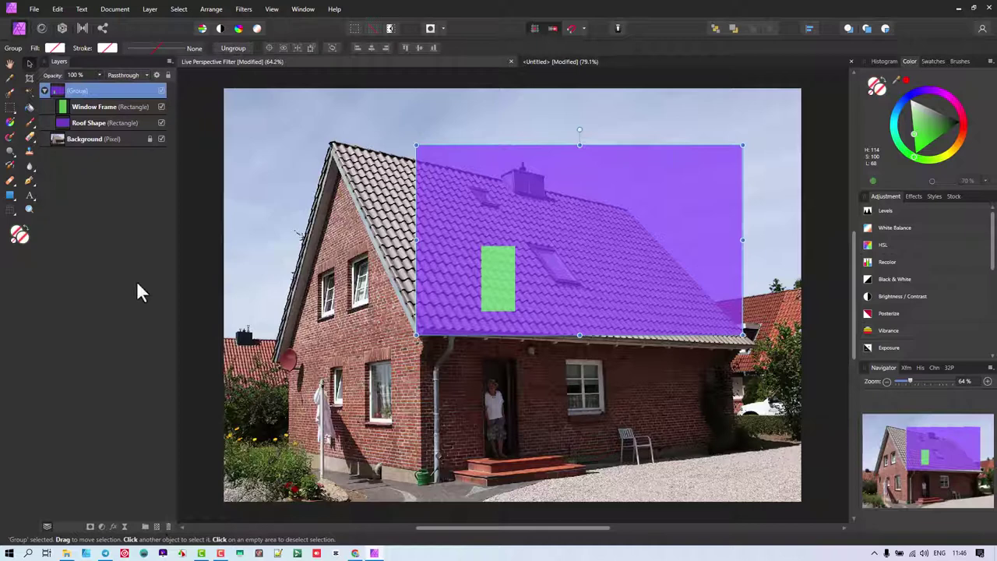
pyautogui.click(84, 104)
pyautogui.click(84, 123)
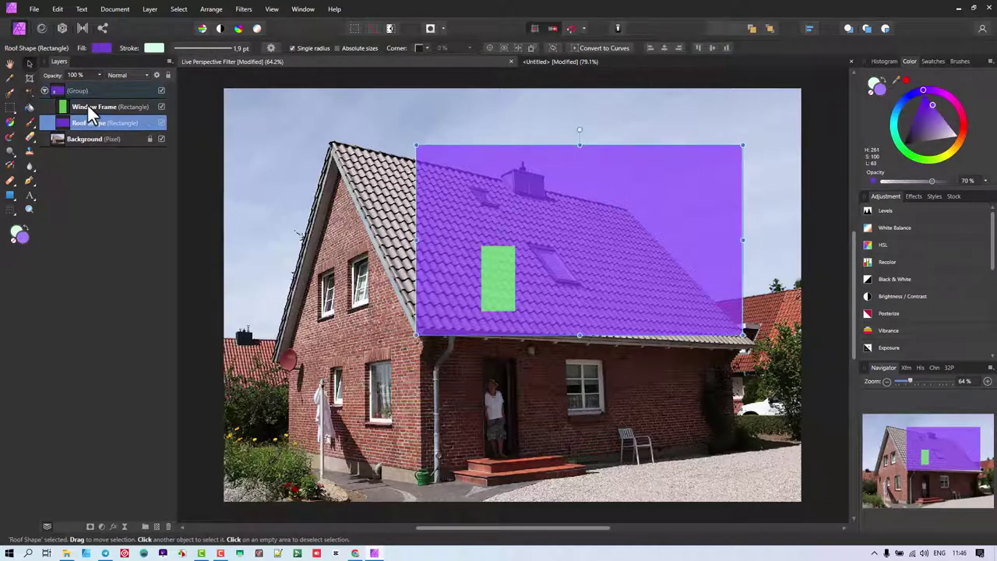
pyautogui.click(88, 109)
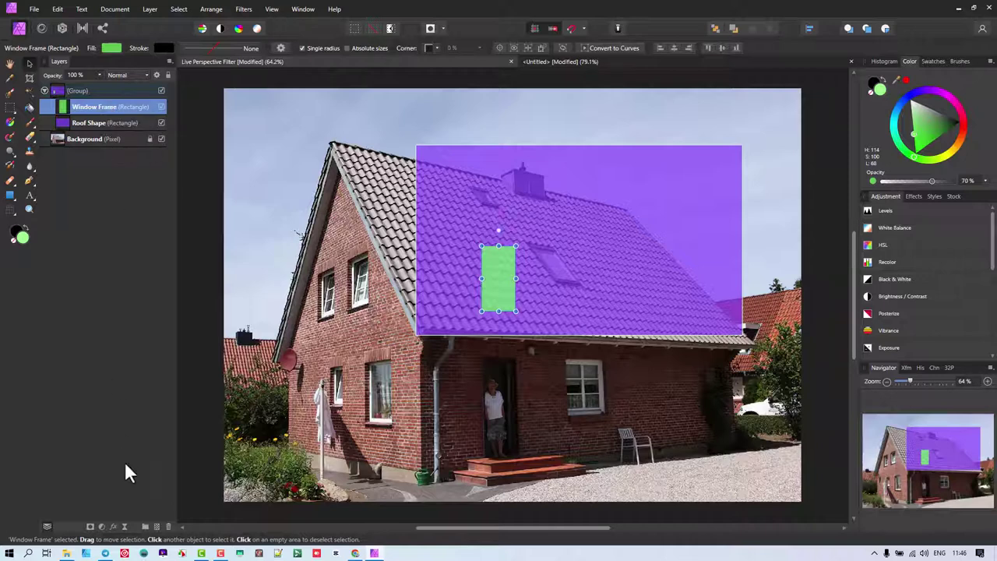
# Add a separate Perspective live filter to Window Frame and to Roof Shape, then deselect
pyautogui.click(126, 527)
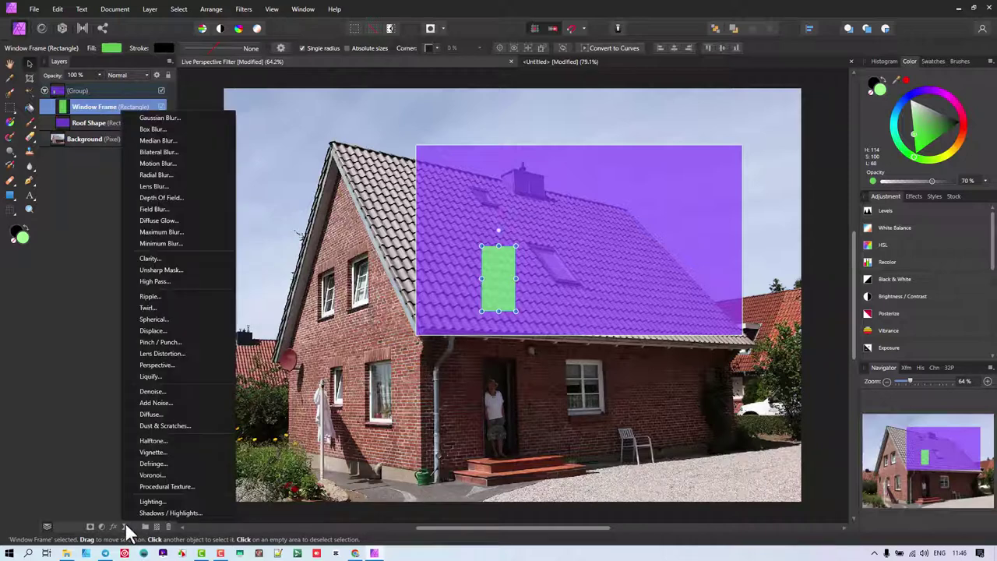
pyautogui.click(160, 364)
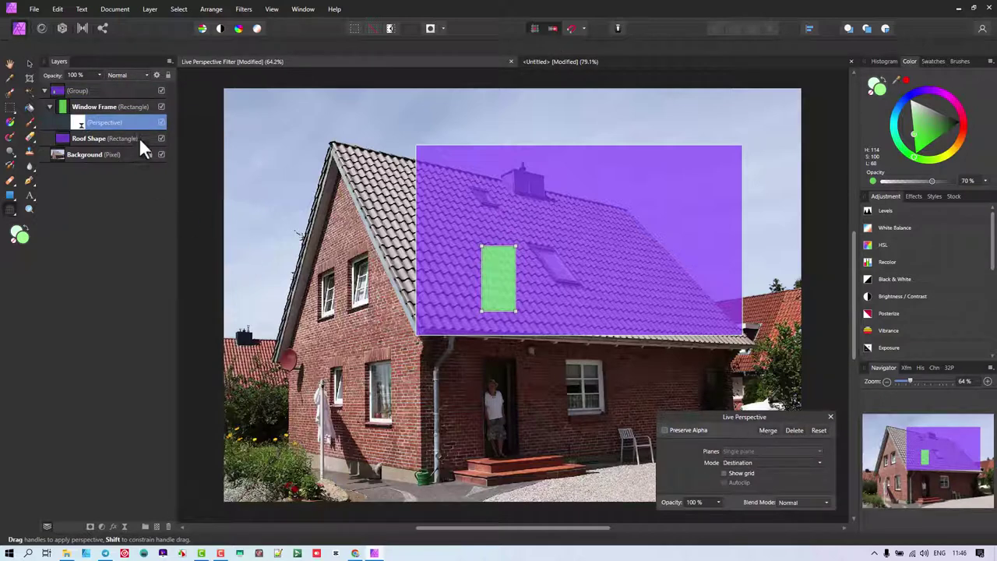
pyautogui.click(91, 135)
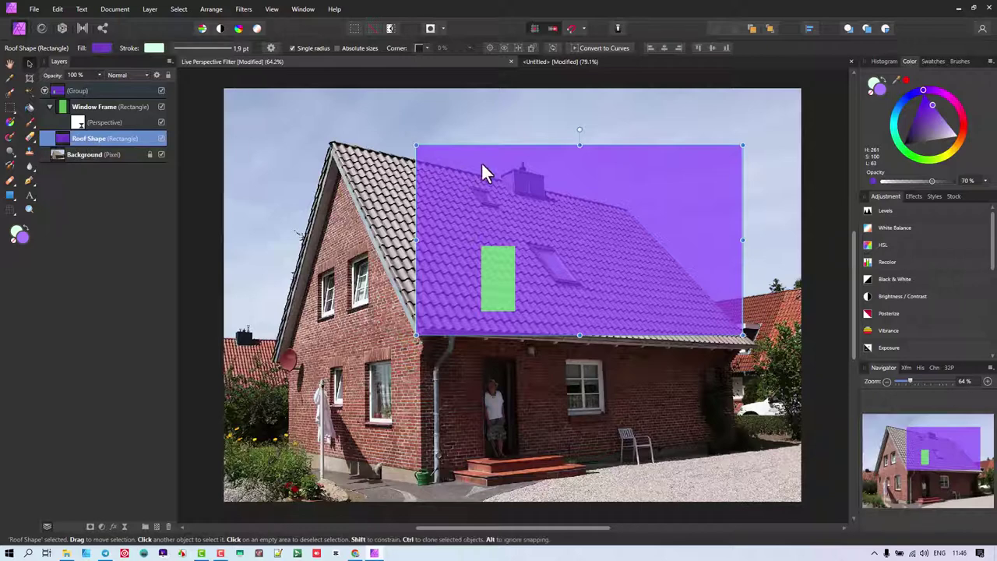
pyautogui.click(125, 527)
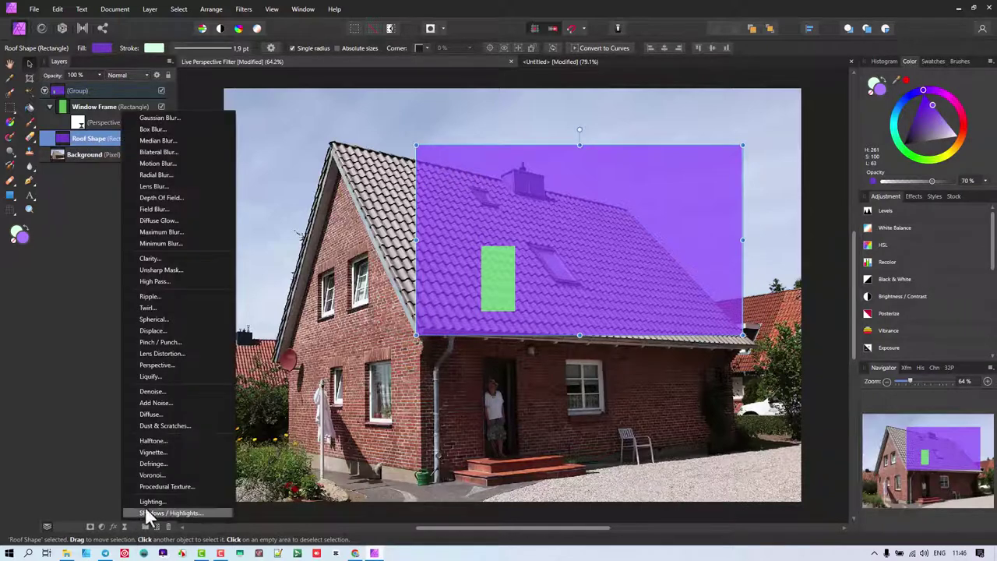
pyautogui.click(182, 363)
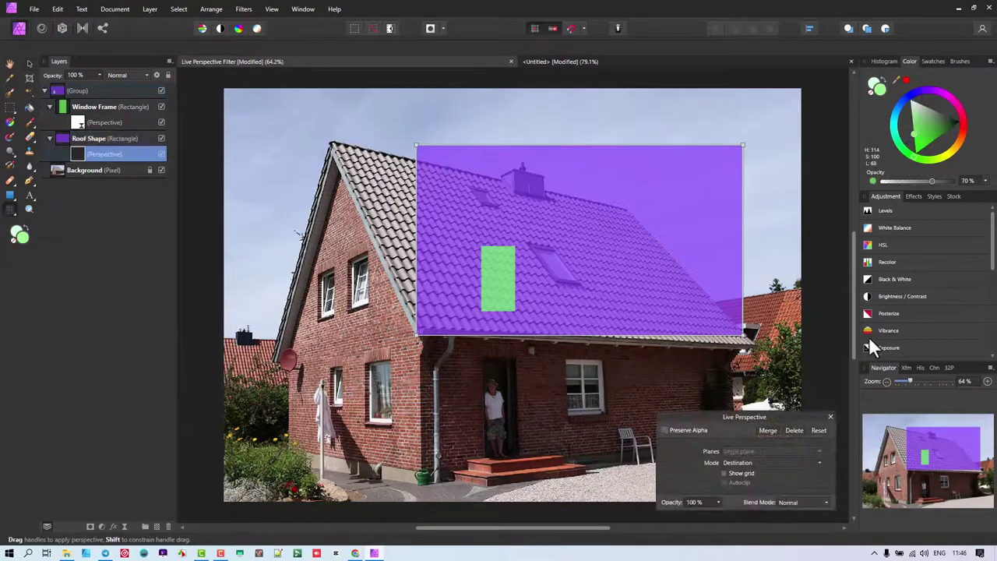
pyautogui.click(830, 417)
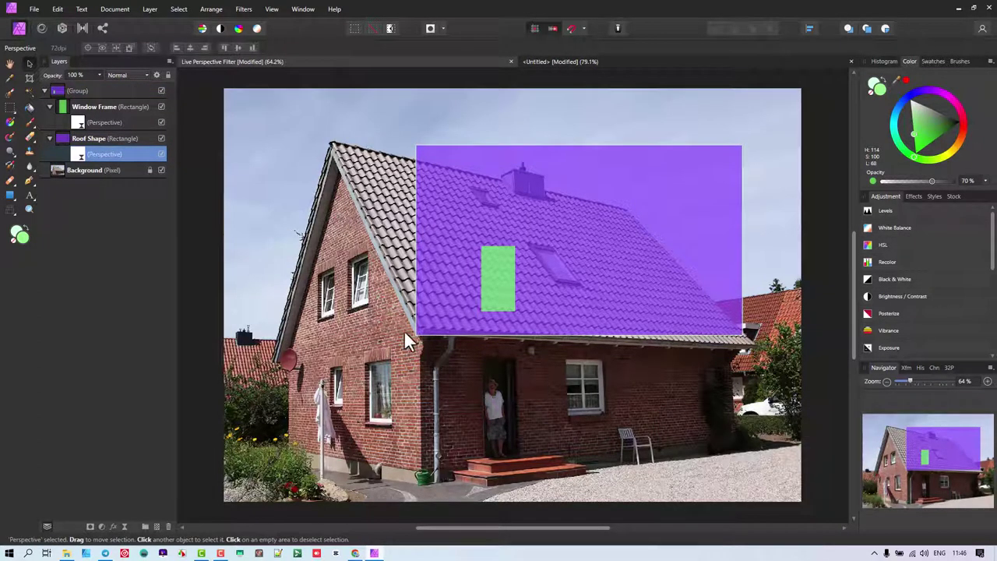
pyautogui.click(208, 254)
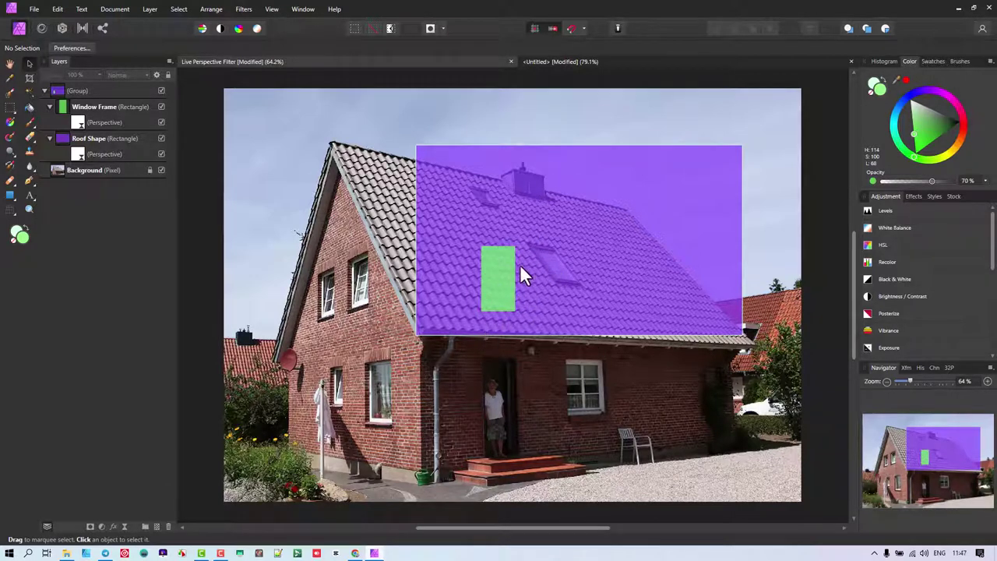
# Drag the Roof Shape's perspective corners to the roof peak, ridge and eave corner
pyautogui.click(82, 140)
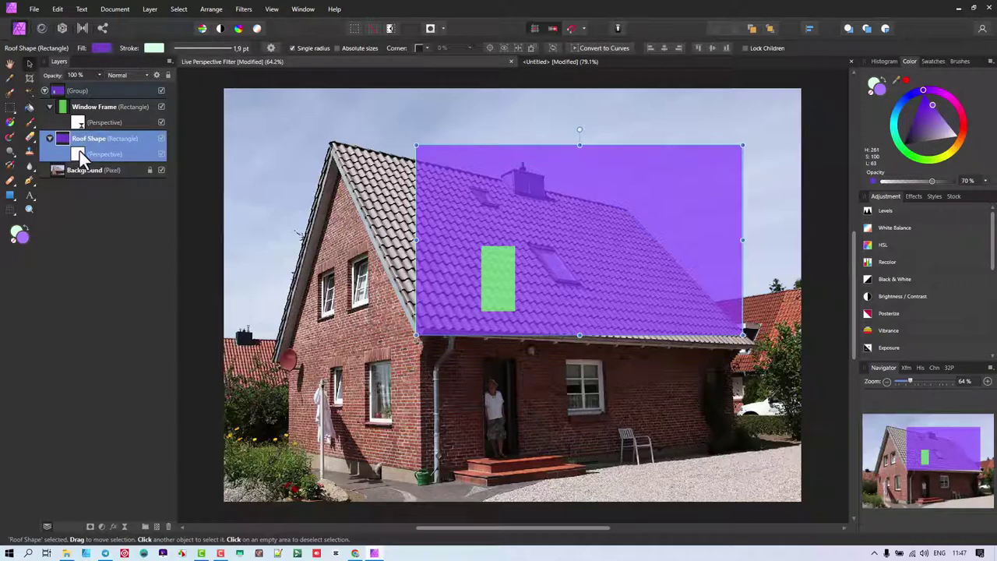
pyautogui.click(77, 155)
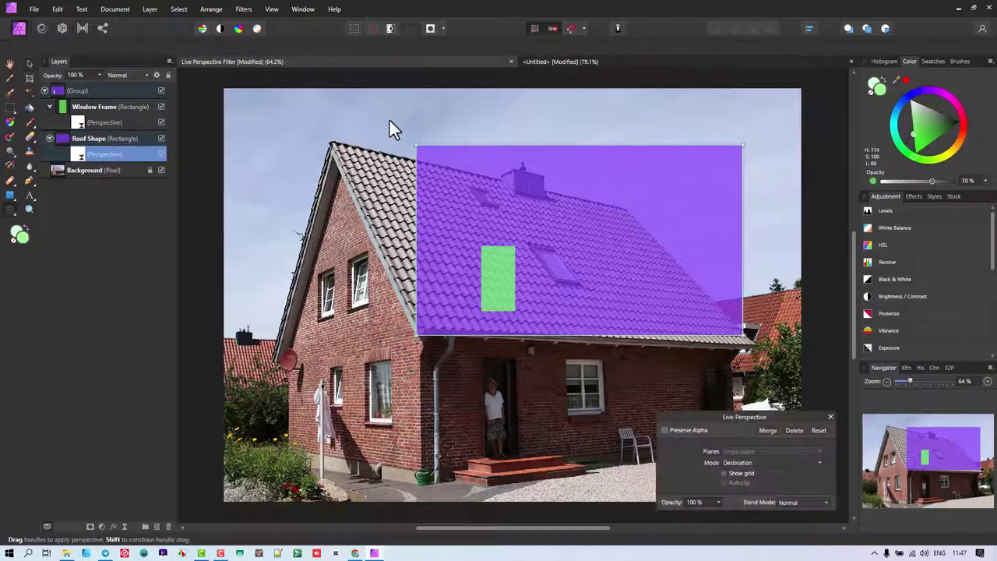
pyautogui.moveTo(415, 147); pyautogui.dragTo(333, 145)
pyautogui.moveTo(743, 145); pyautogui.dragTo(627, 210)
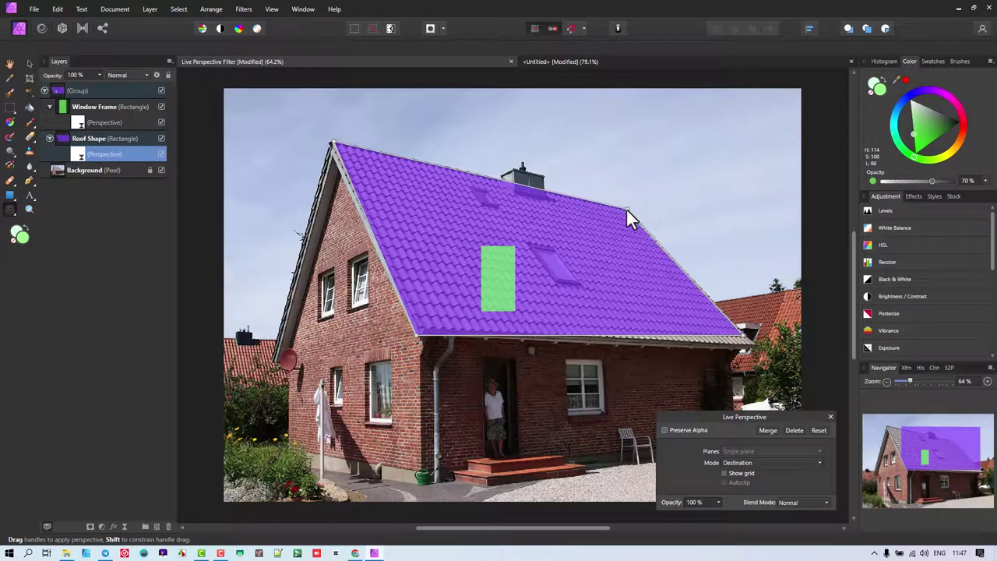
pyautogui.moveTo(743, 332)
pyautogui.mouseDown()
pyautogui.moveTo(757, 348)
pyautogui.moveTo(757, 338)
pyautogui.mouseUp()
pyautogui.scroll(-1, 485, 249)
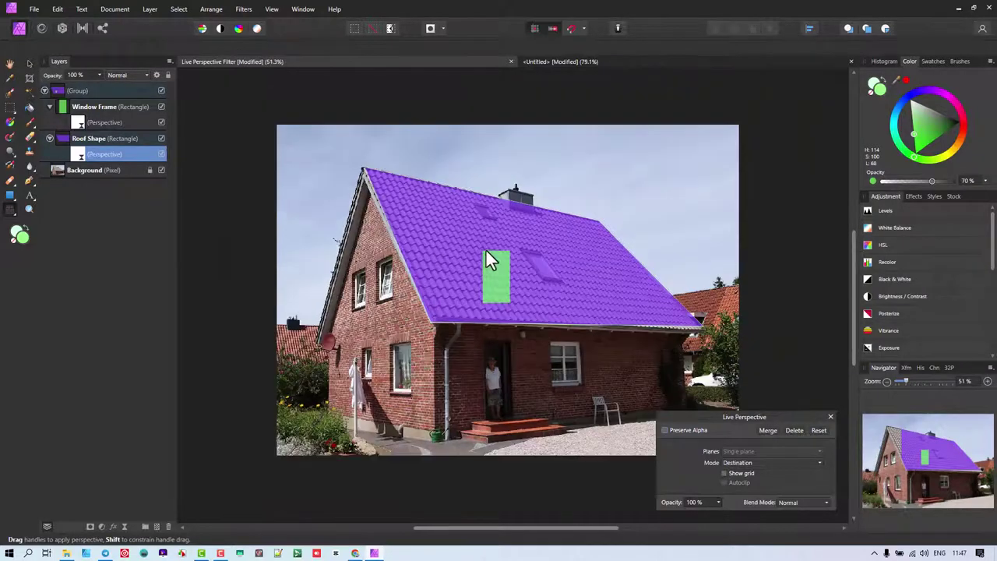
pyautogui.scroll(2, 521, 221)
pyautogui.scroll(3, 521, 221)
pyautogui.scroll(-3, 516, 241)
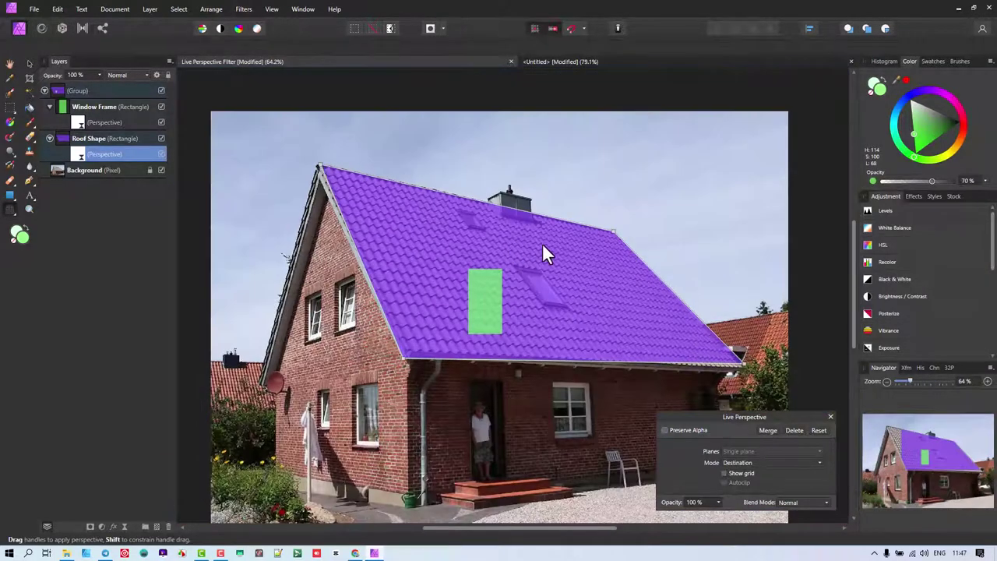
pyautogui.scroll(1, 543, 252)
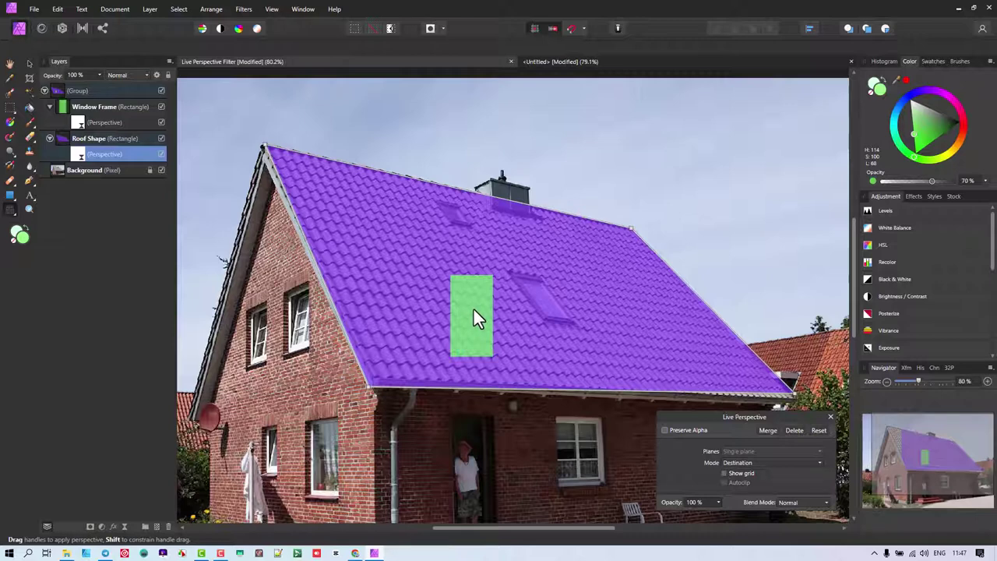
# Select Window Frame and drag the green rectangle up beside the skylight
pyautogui.click(103, 109)
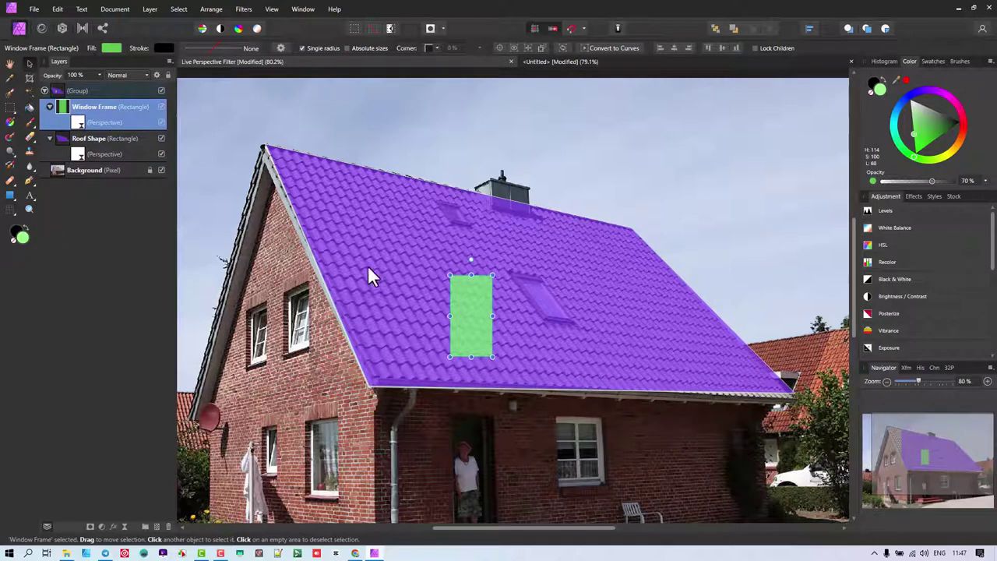
pyautogui.moveTo(470, 311); pyautogui.dragTo(559, 274)
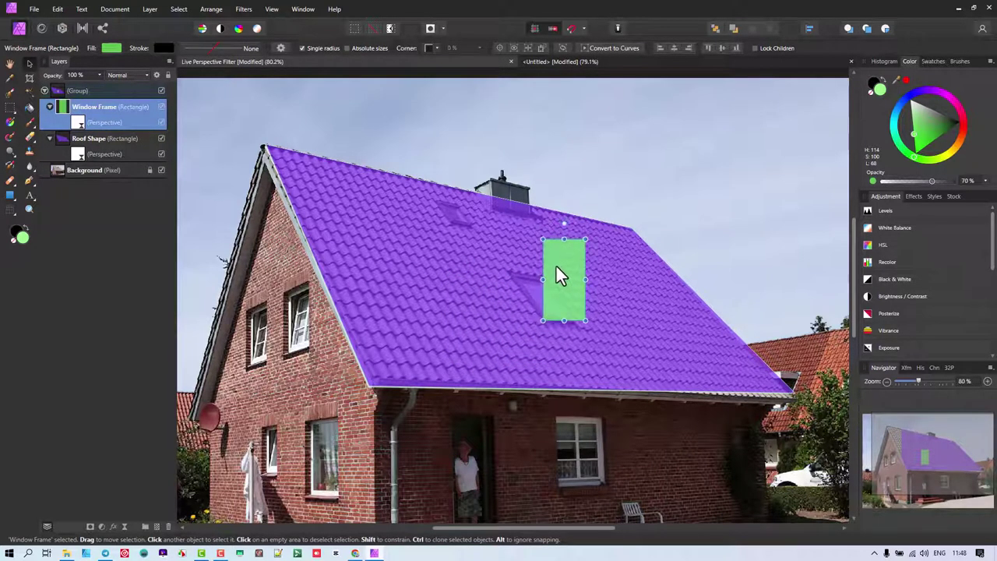
# Drag the Window Frame's four perspective corners onto the skylight's corners, zooming in for precision
pyautogui.doubleClick(81, 125)
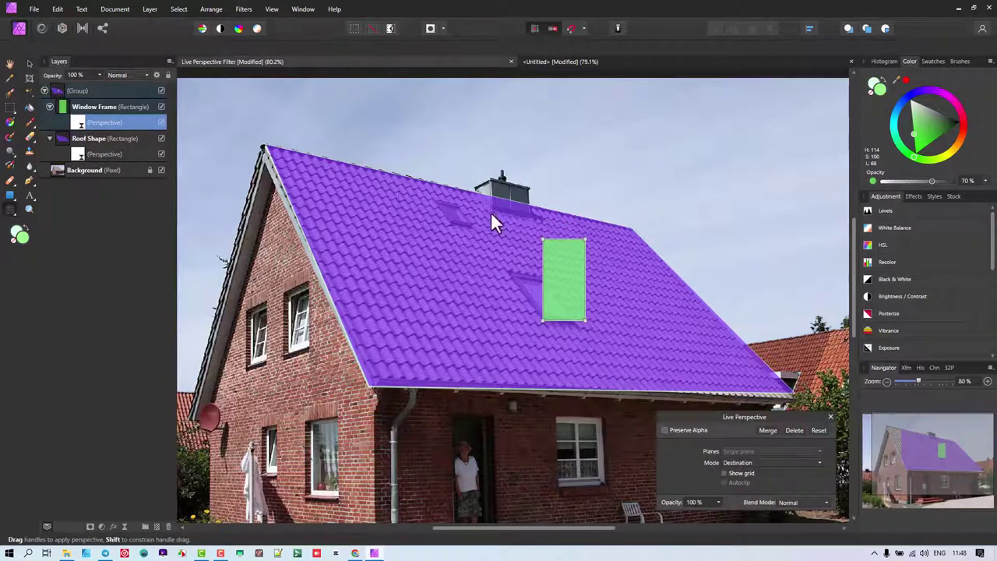
pyautogui.moveTo(542, 238); pyautogui.dragTo(511, 273)
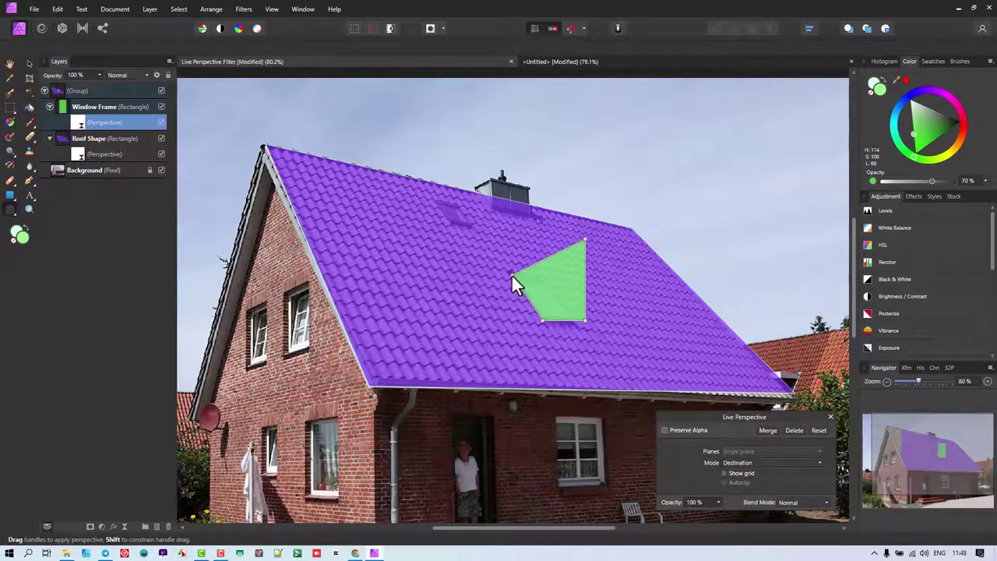
pyautogui.moveTo(583, 241); pyautogui.dragTo(542, 278)
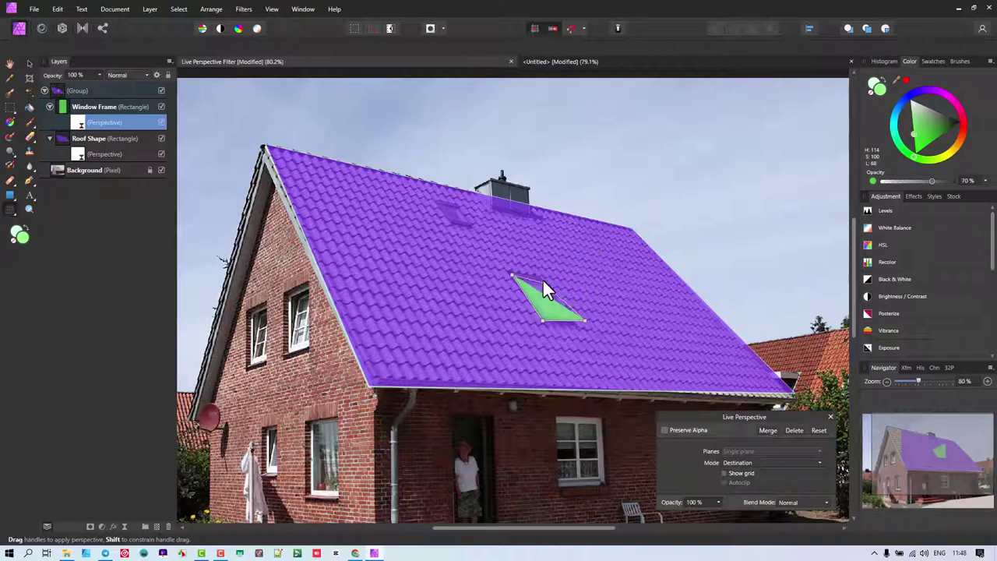
pyautogui.scroll(5, 559, 288)
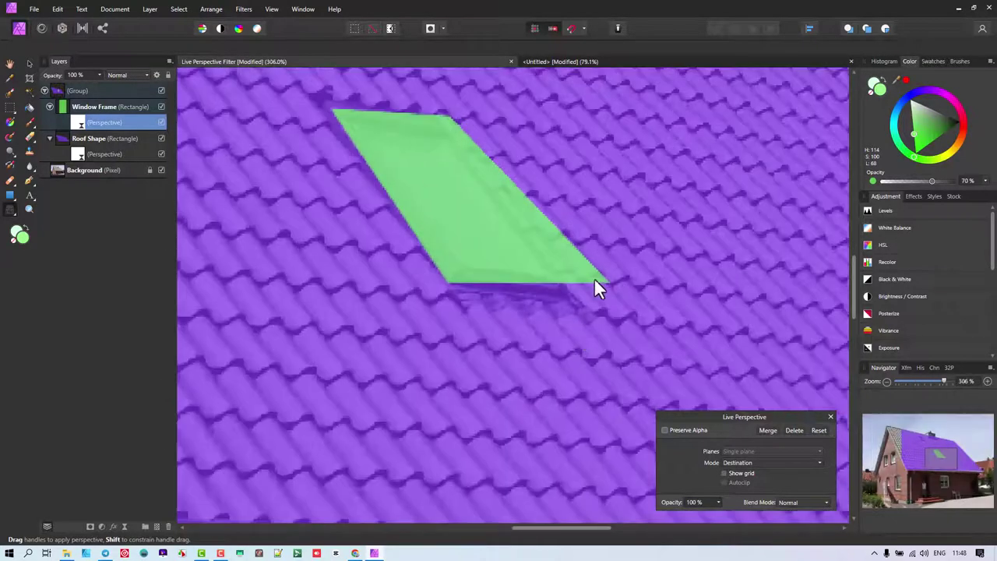
pyautogui.moveTo(610, 281); pyautogui.dragTo(550, 274)
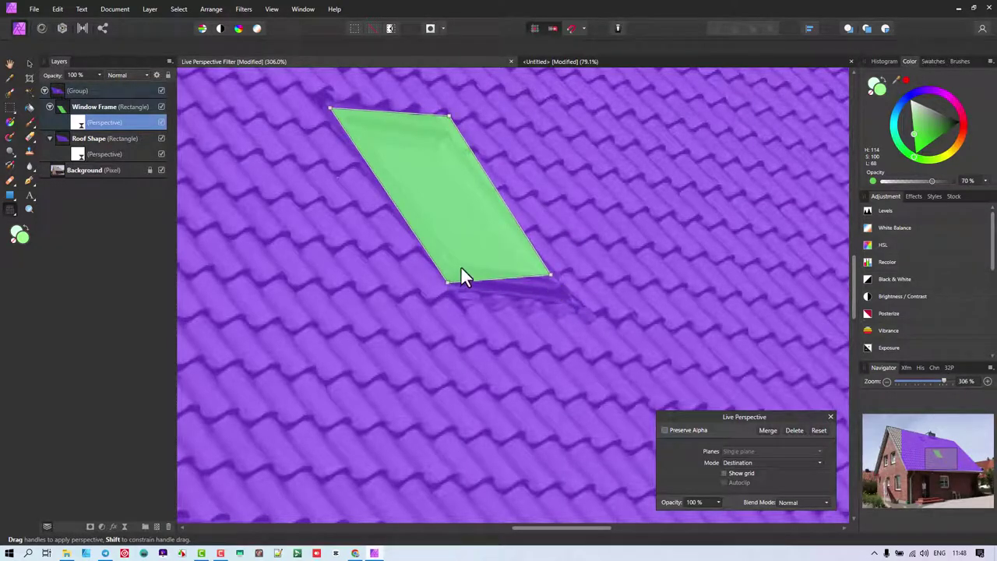
pyautogui.moveTo(447, 279); pyautogui.dragTo(461, 264)
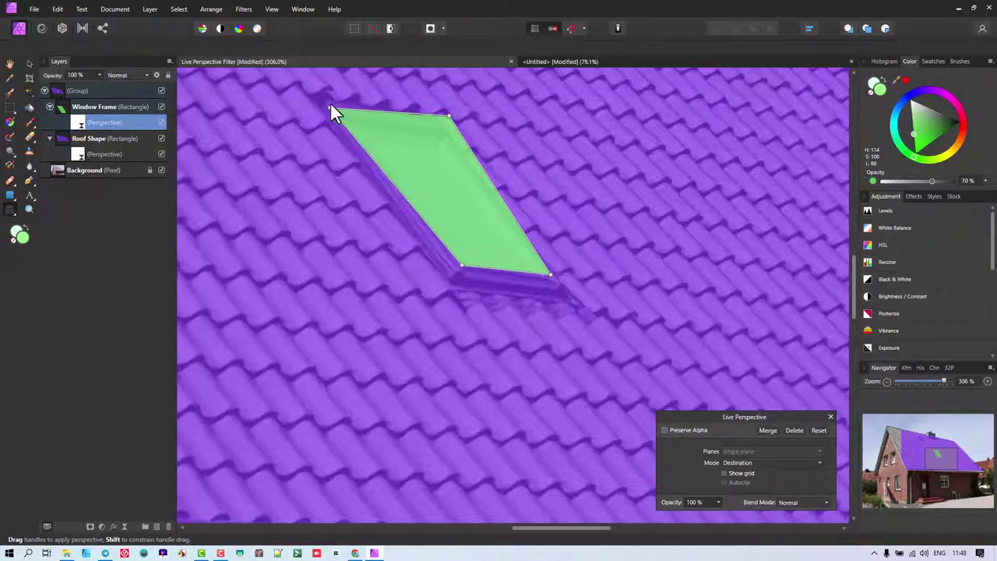
pyautogui.moveTo(330, 107)
pyautogui.mouseDown()
pyautogui.moveTo(394, 147)
pyautogui.moveTo(345, 118)
pyautogui.mouseUp()
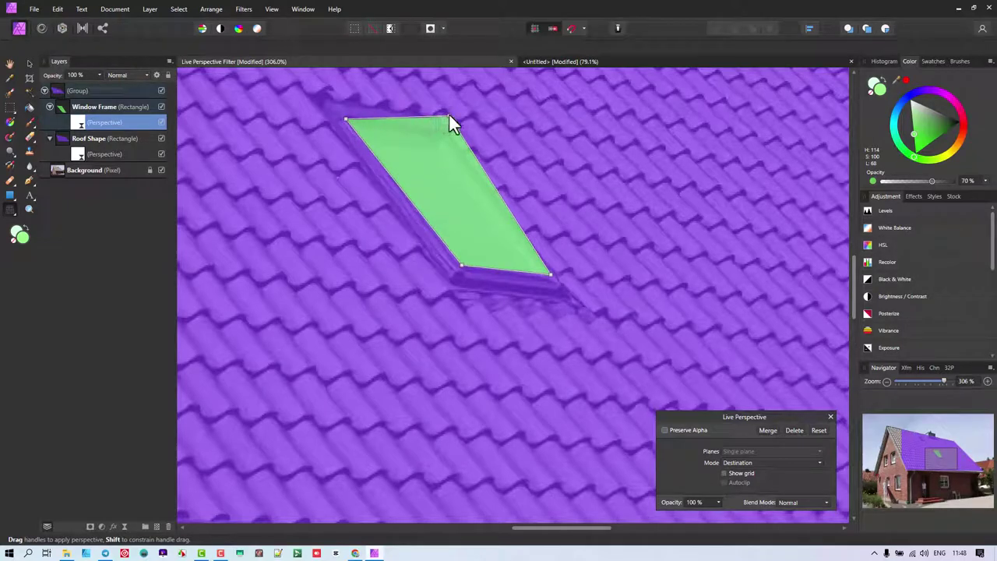
pyautogui.moveTo(449, 115); pyautogui.dragTo(438, 138)
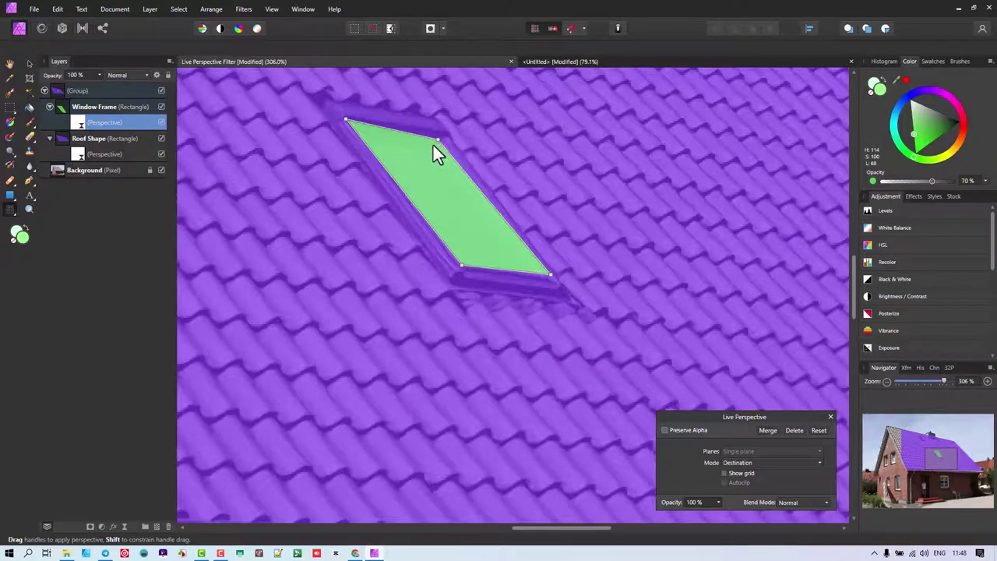
pyautogui.scroll(-5, 433, 145)
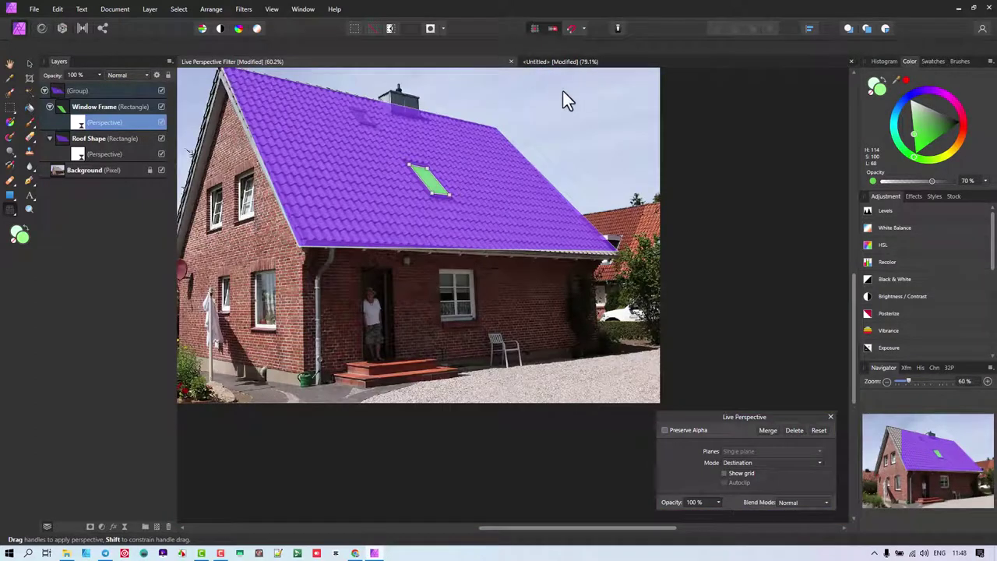
pyautogui.moveTo(446, 143); pyautogui.dragTo(490, 171)
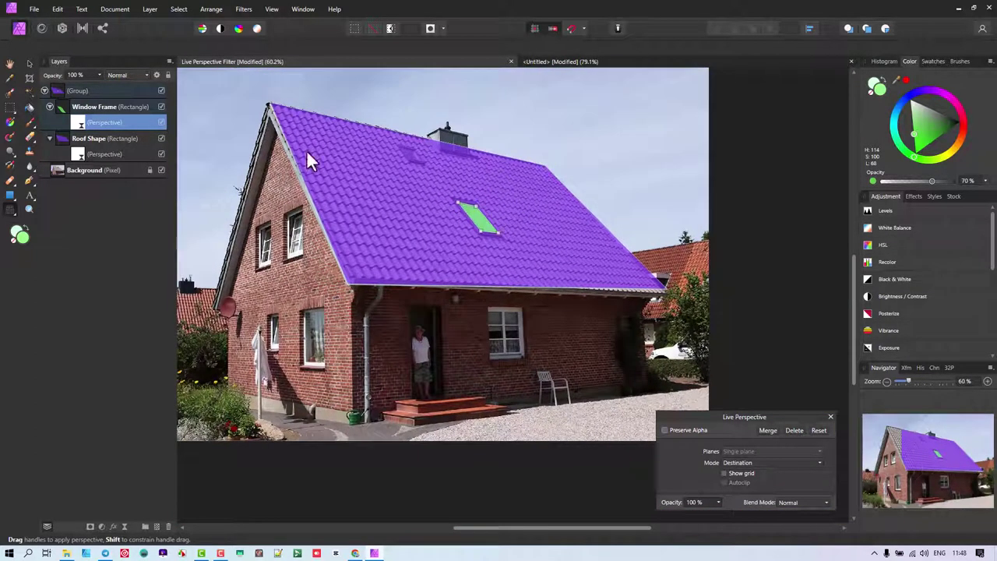
# Undo the accidental shift of the overlay group, keeping both overlays on the roof, and select the Background layer
pyautogui.click(111, 89)
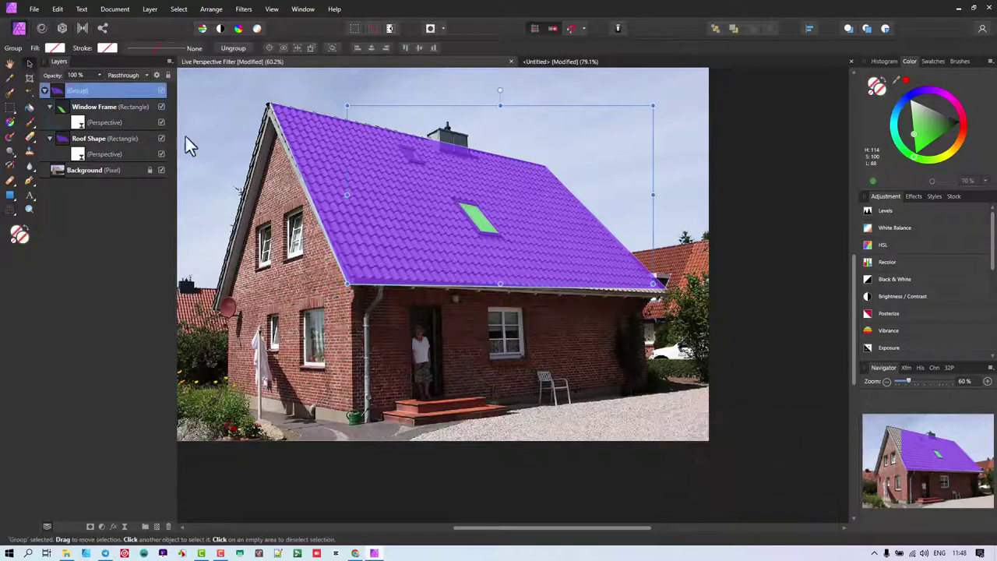
pyautogui.moveTo(435, 170); pyautogui.dragTo(436, 172)
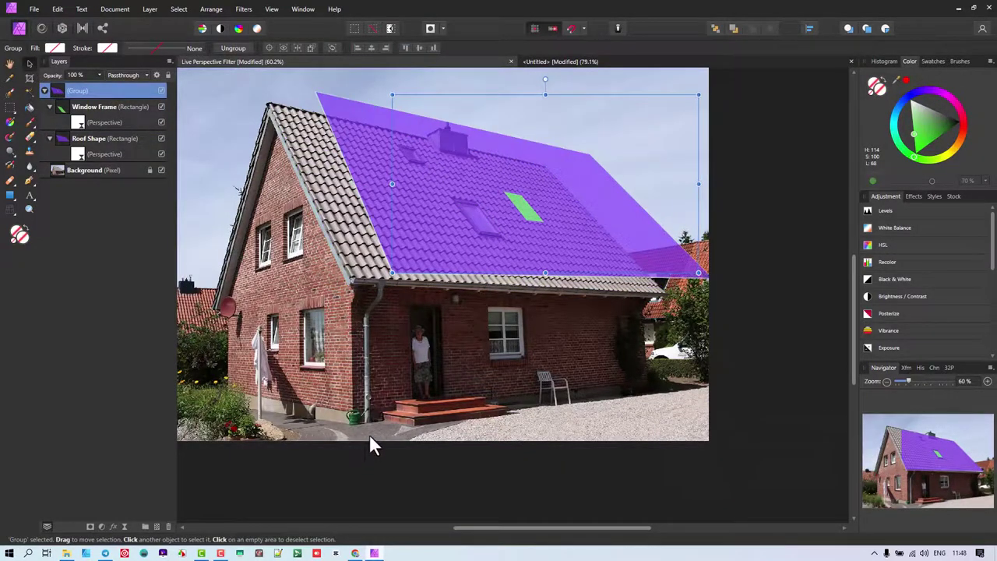
pyautogui.hotkey('ctrl', 'z')
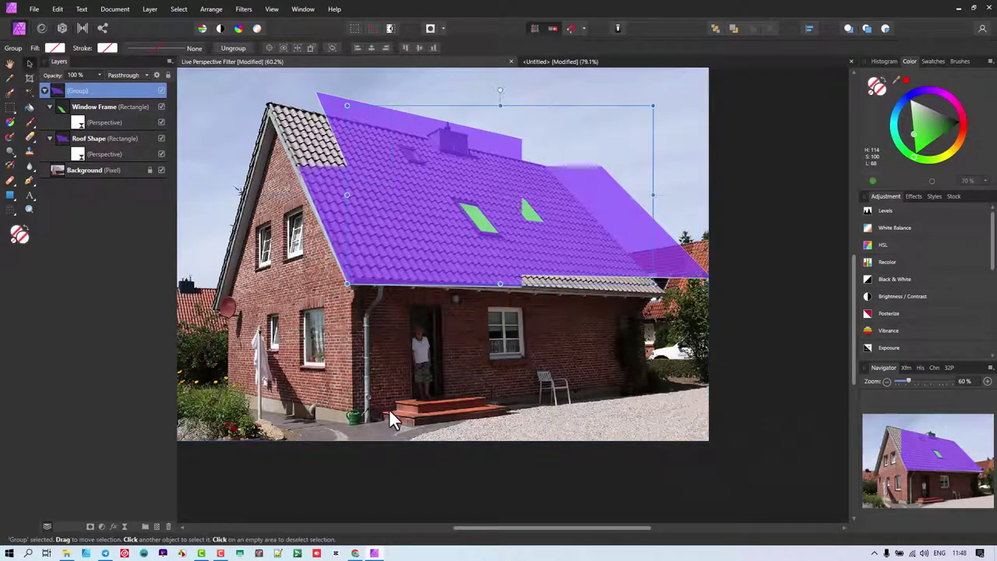
pyautogui.click(232, 186)
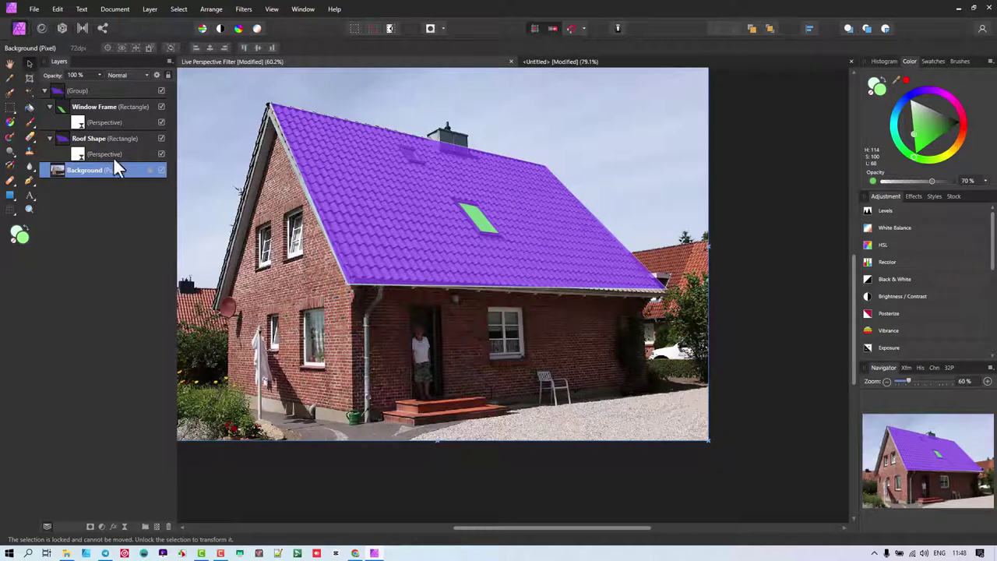
# Fill the Roof Shape overlay with black so the roof turns dark, then deselect
pyautogui.click(83, 137)
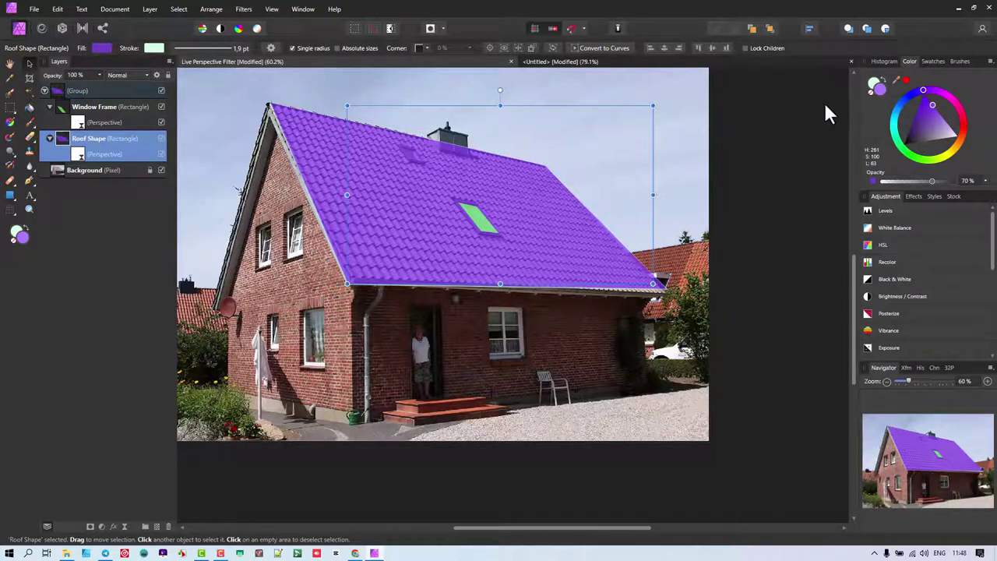
pyautogui.click(903, 144)
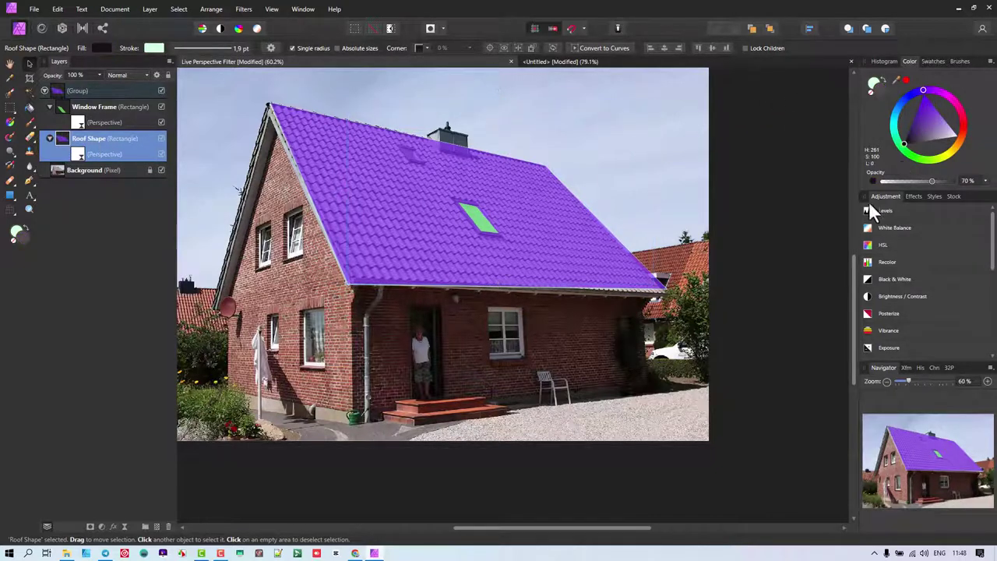
pyautogui.click(742, 175)
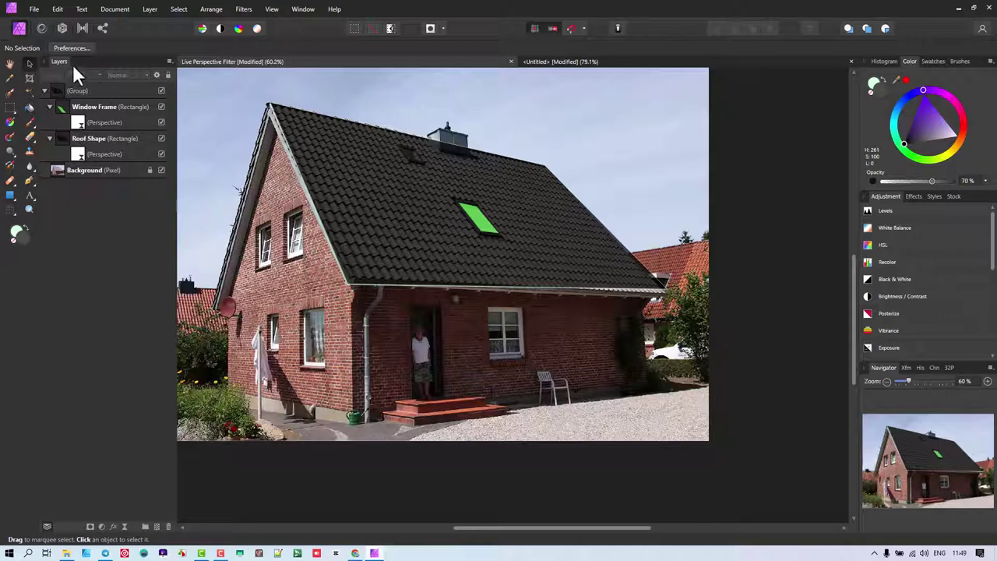
pyautogui.click(86, 139)
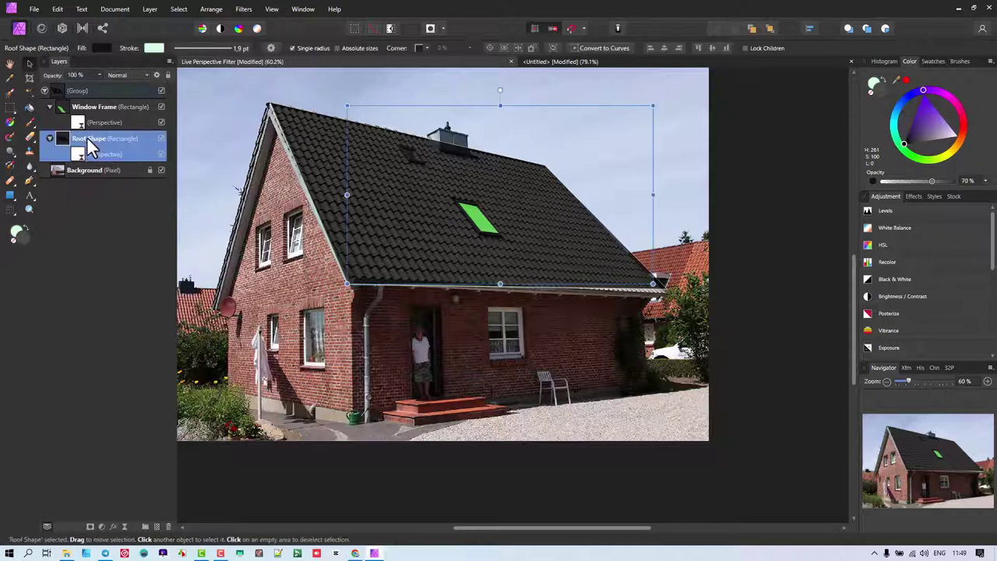
pyautogui.click(99, 75)
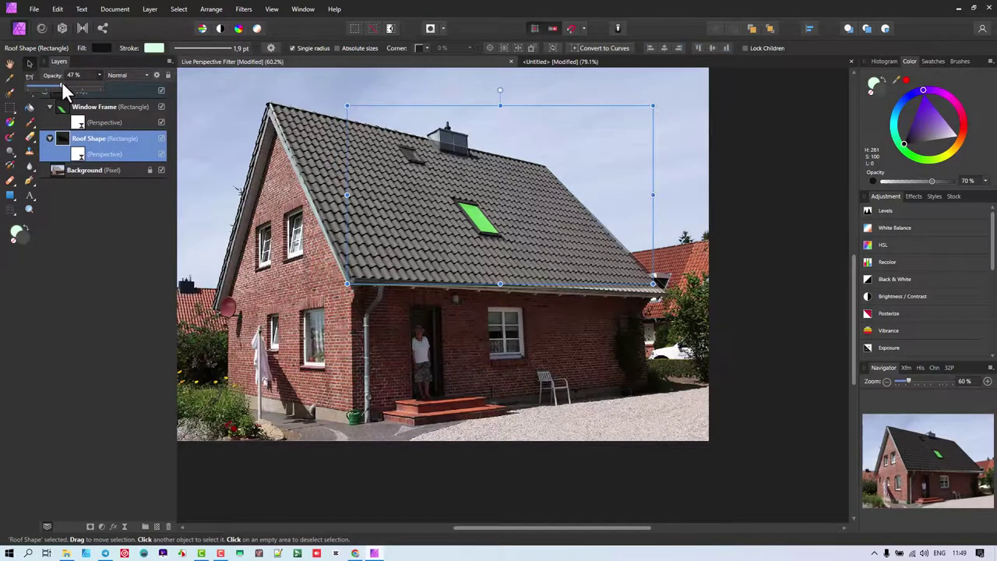
pyautogui.moveTo(62, 81); pyautogui.dragTo(125, 95)
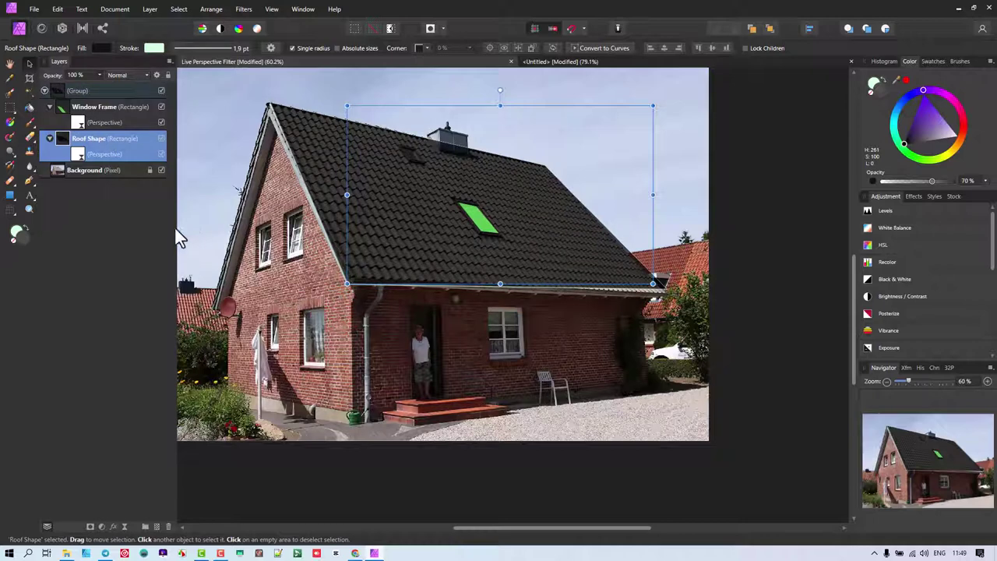
pyautogui.click(749, 123)
pyautogui.hscroll(-2, 763, 134)
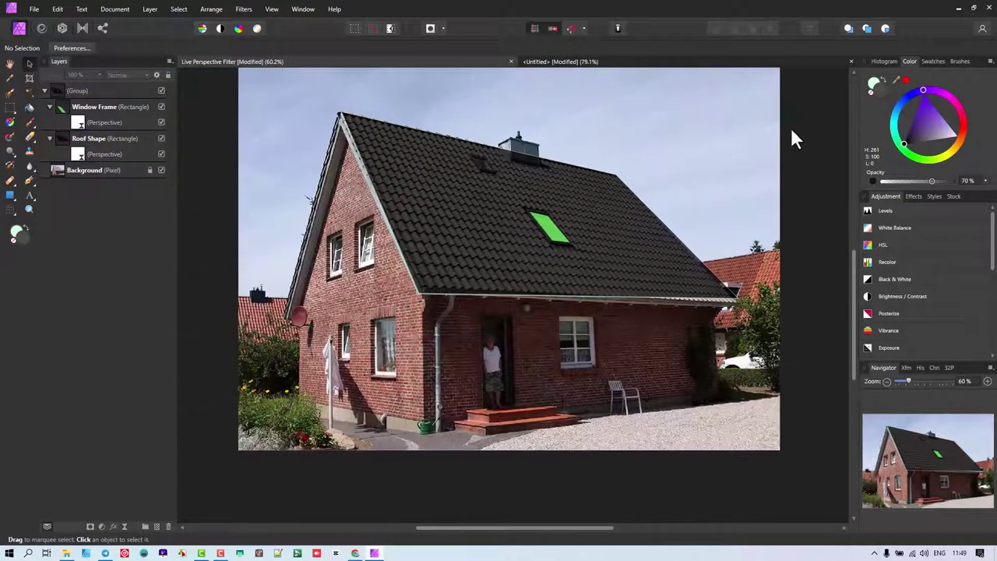